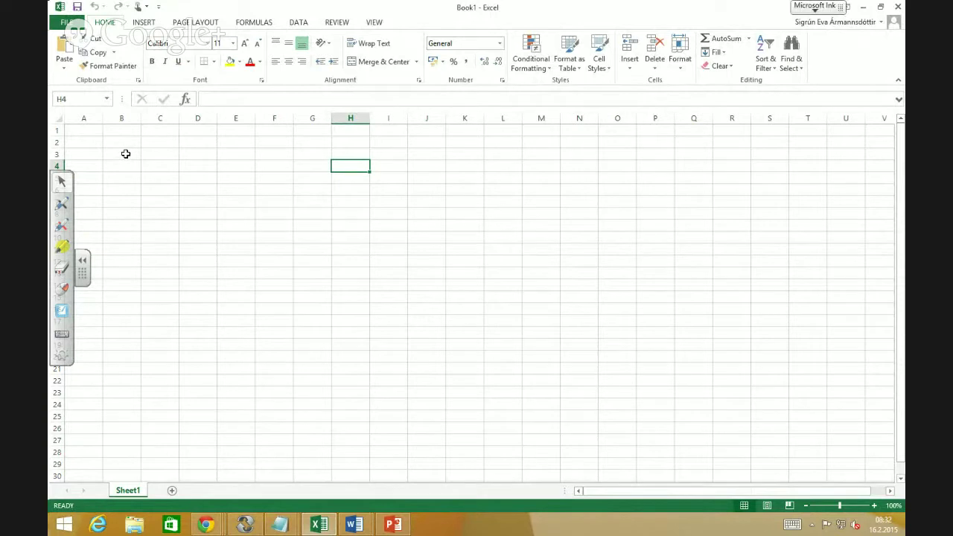
# - Outline the range C3:K29 with outside borders as the page frame
pyautogui.click(126, 154)
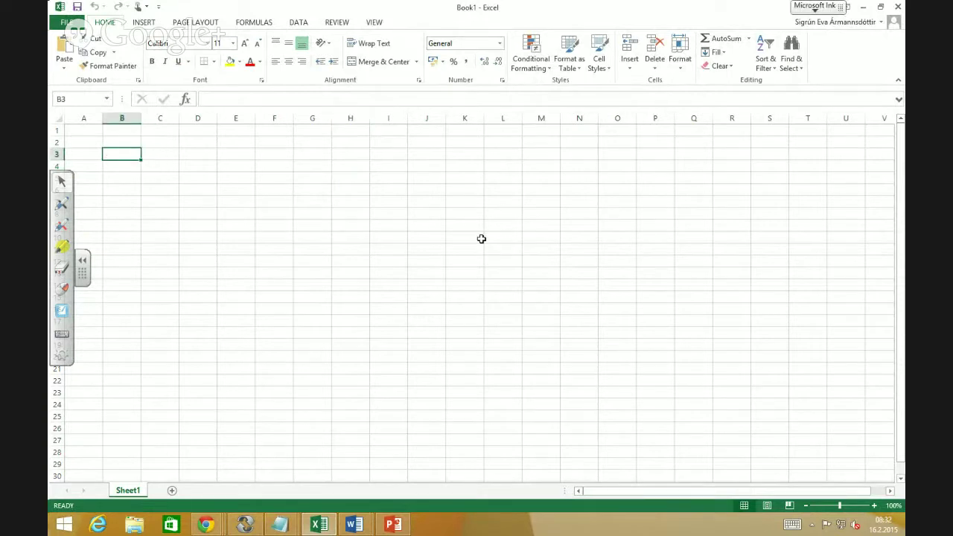
pyautogui.moveTo(172, 158); pyautogui.dragTo(445, 462)
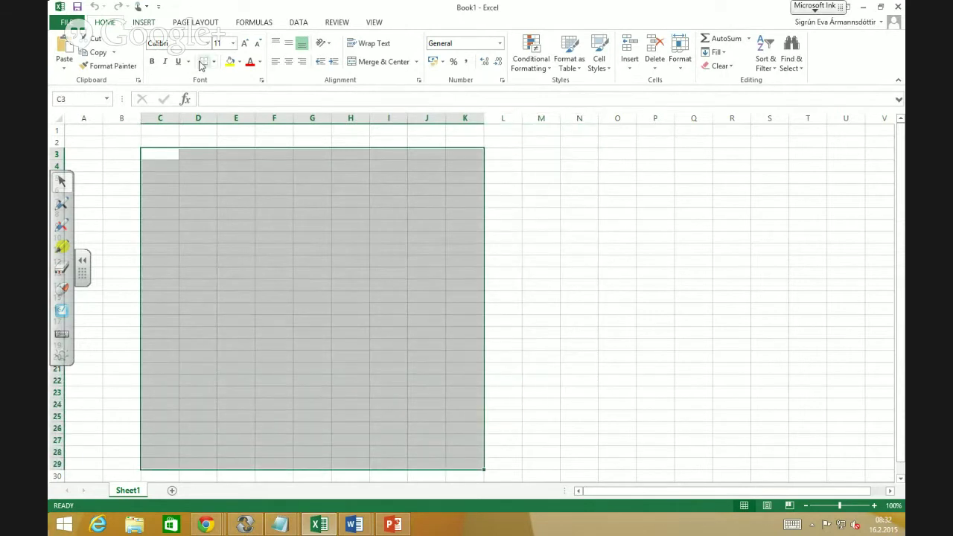
pyautogui.click(214, 62)
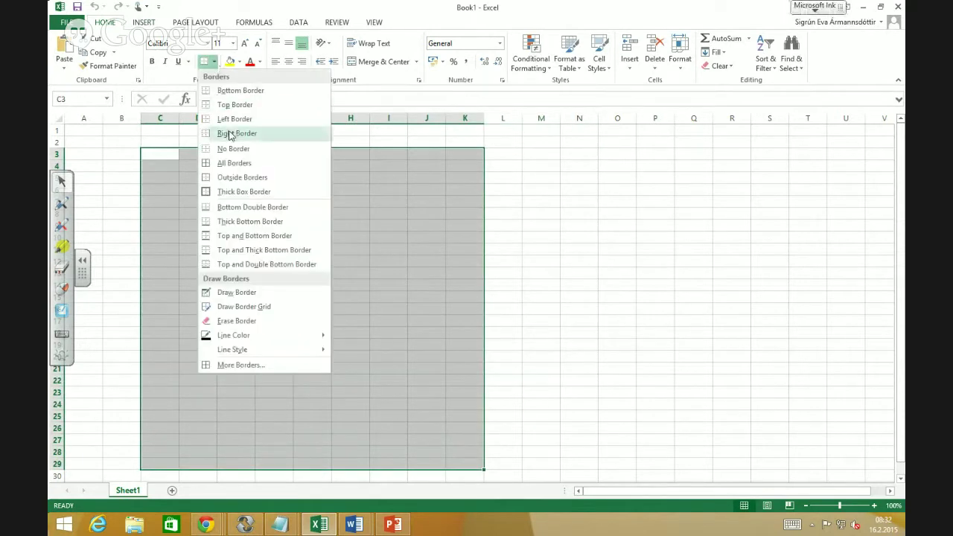
pyautogui.click(234, 178)
pyautogui.click(642, 360)
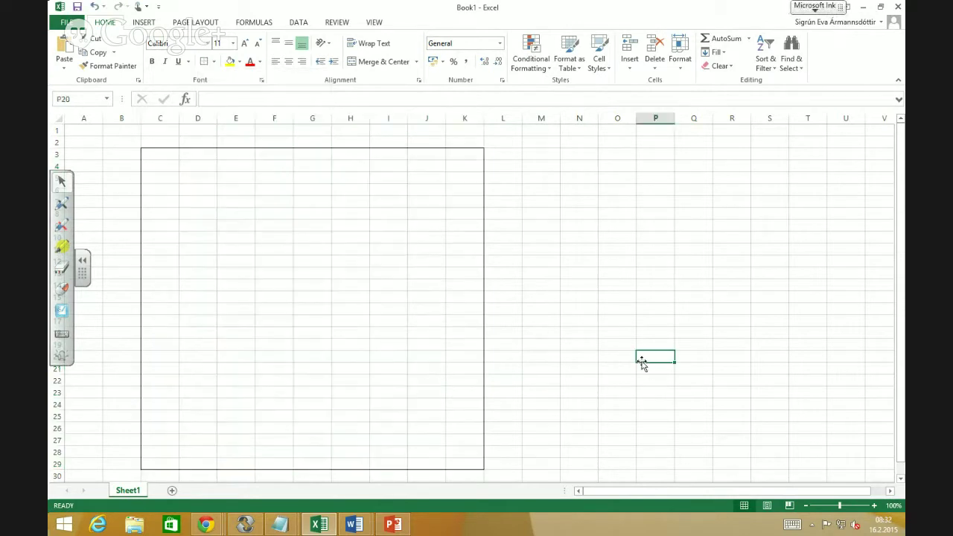
# - Put outside borders around C3:K5, C6:K6 and C27:K29 to divide off the header, menu strip and footer
pyautogui.moveTo(140, 153); pyautogui.dragTo(463, 178)
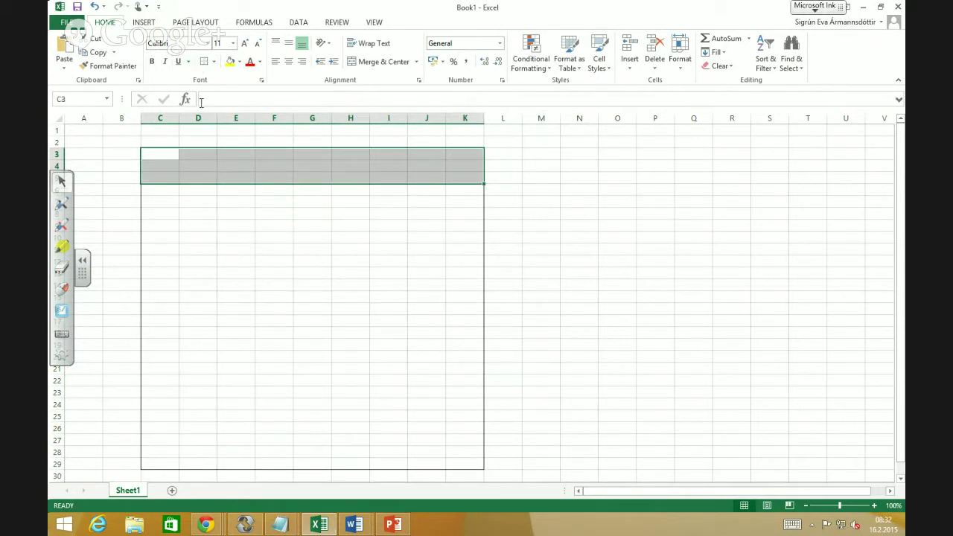
pyautogui.moveTo(151, 189); pyautogui.dragTo(463, 187)
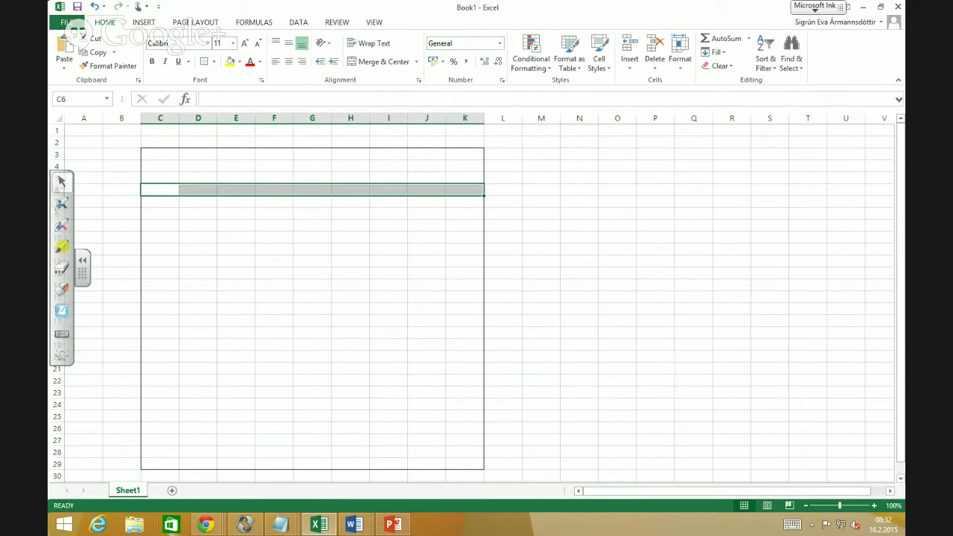
pyautogui.moveTo(150, 445); pyautogui.dragTo(453, 464)
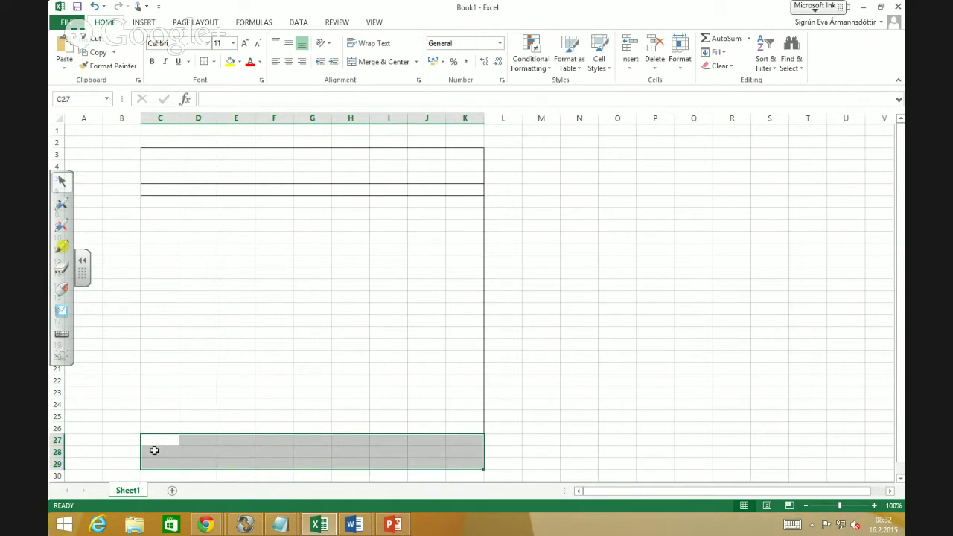
pyautogui.click(201, 72)
pyautogui.click(277, 370)
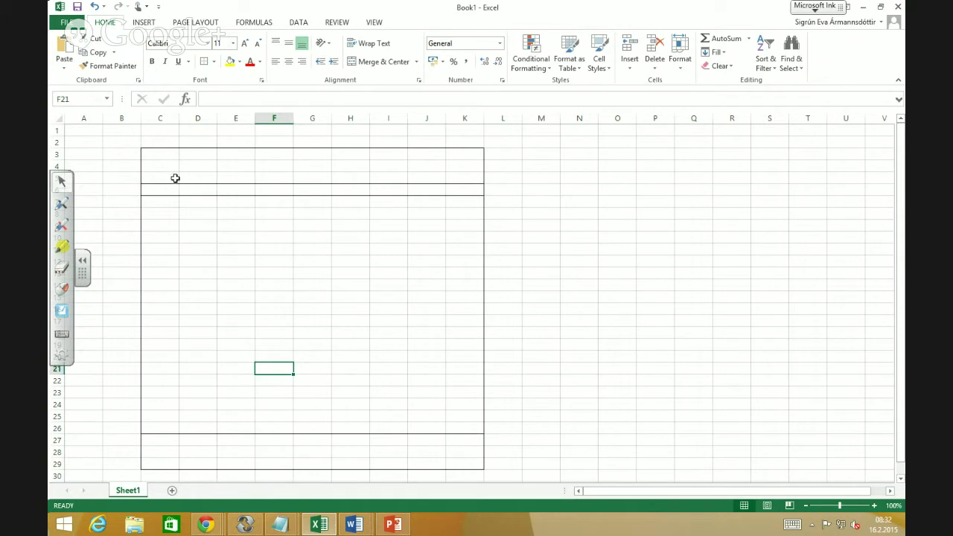
# - Enter "Lógó" in C4 and "Leita" in J4, with outside borders around H4:I4 and J4 as a search box
pyautogui.click(157, 163)
pyautogui.write('Lógó')
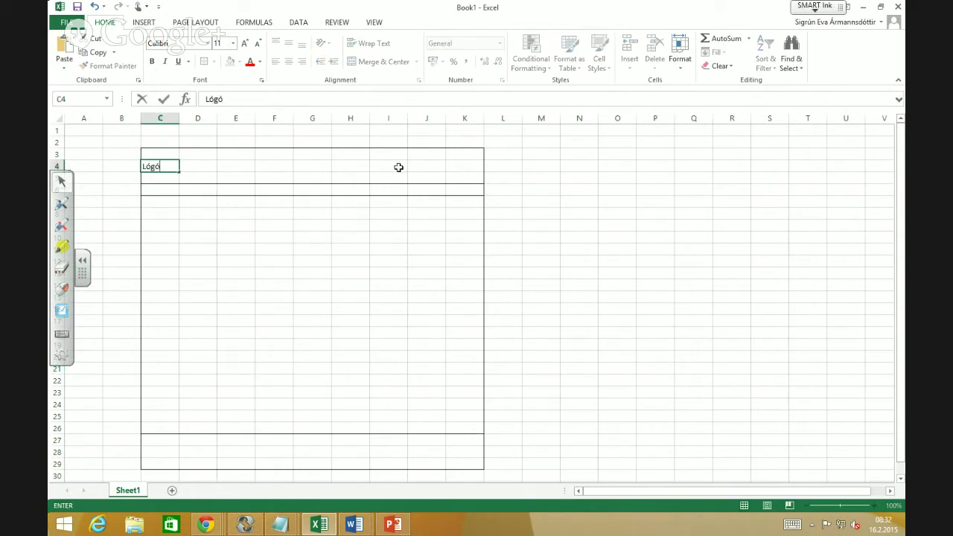
pyautogui.moveTo(357, 163); pyautogui.dragTo(397, 162)
pyautogui.click(204, 61)
pyautogui.click(432, 166)
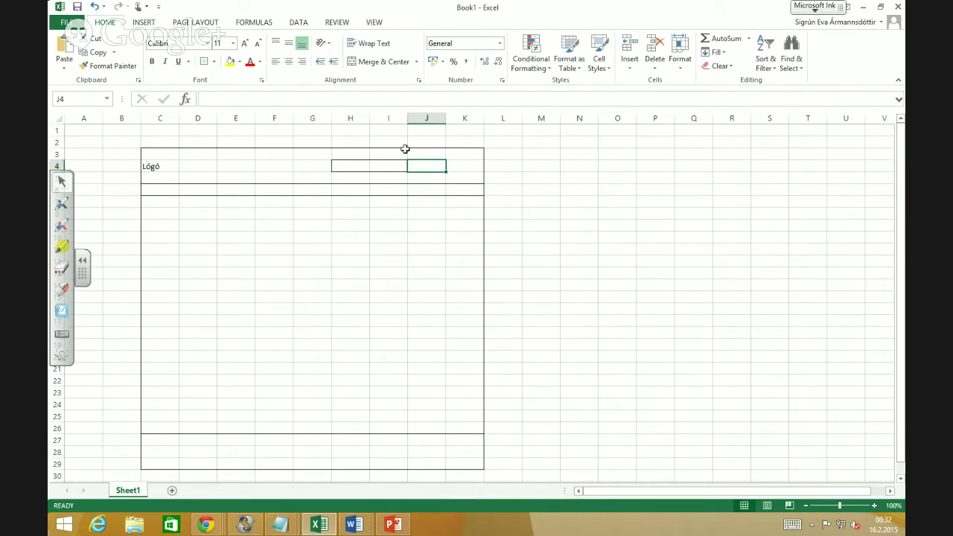
pyautogui.write('Leita')
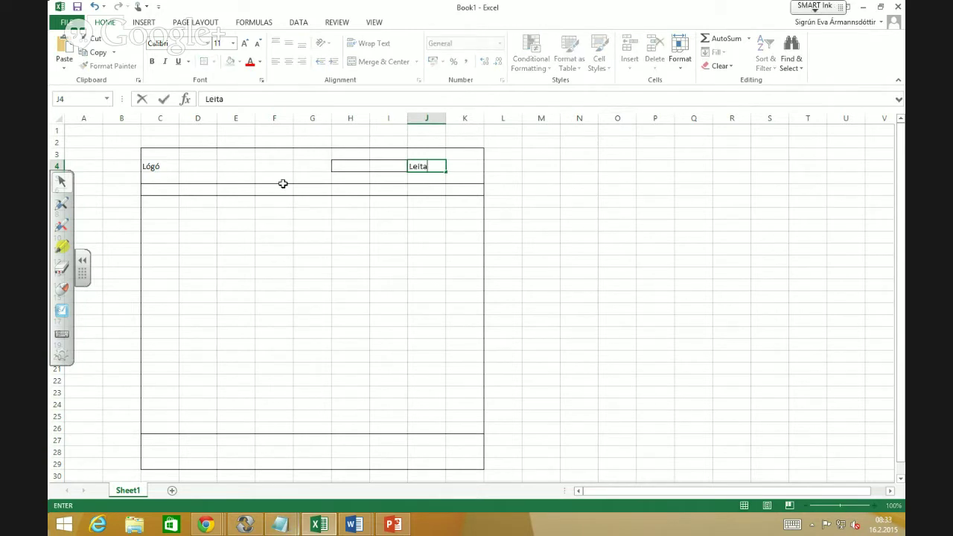
pyautogui.press('Return')
pyautogui.click(206, 260)
# - Outline C7:K12 below the menu strip and label it "Auglýsingabanner" in F9
pyautogui.click(195, 227)
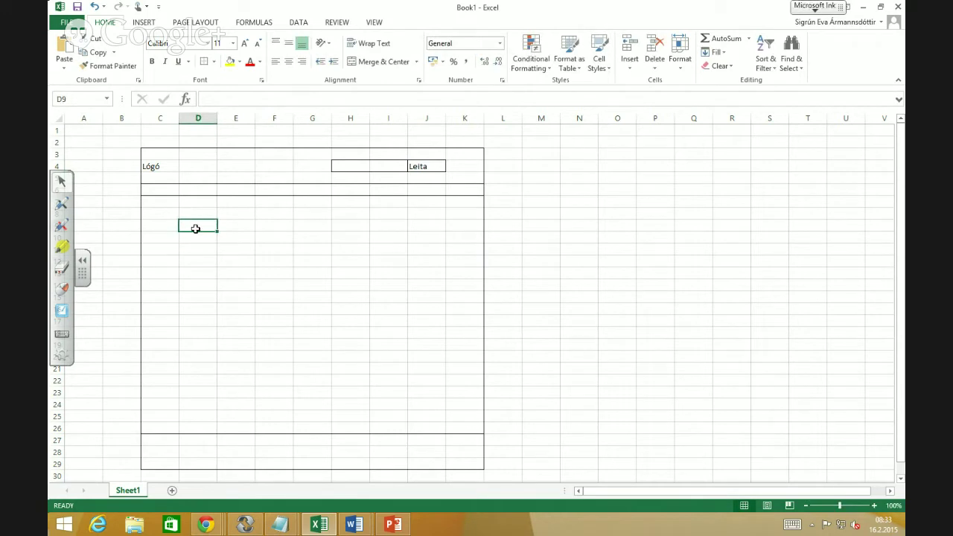
pyautogui.moveTo(156, 209); pyautogui.dragTo(454, 282)
pyautogui.moveTo(169, 203); pyautogui.dragTo(455, 255)
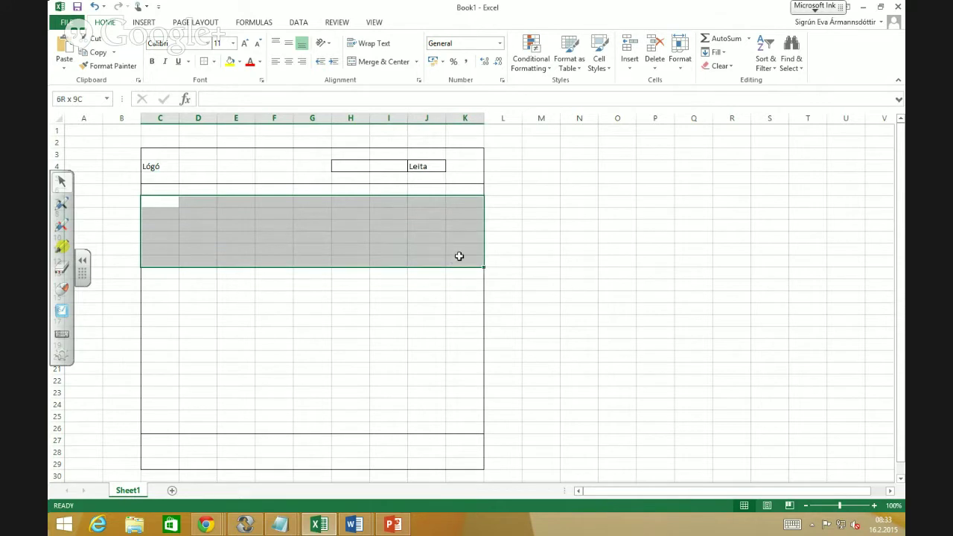
pyautogui.click(203, 63)
pyautogui.click(275, 226)
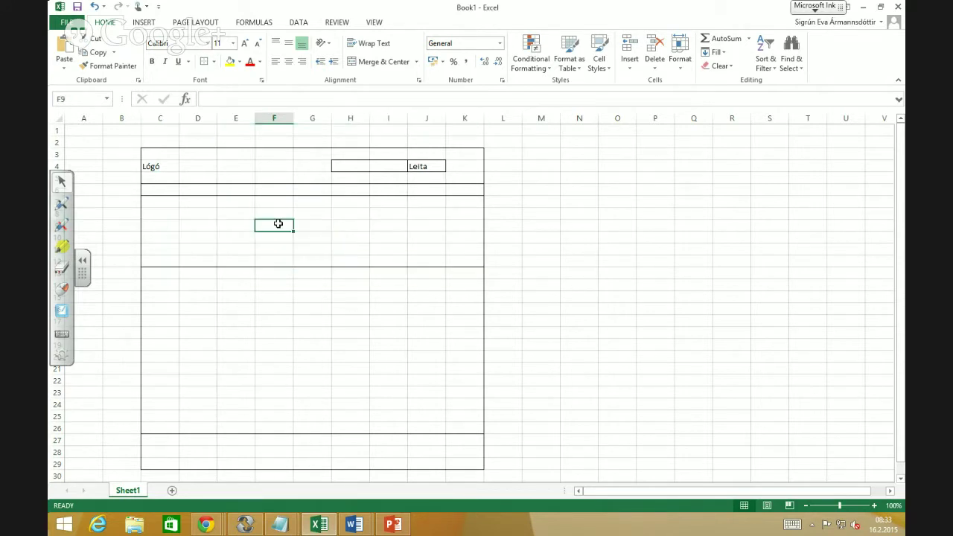
pyautogui.write('Auglýsingabanner')
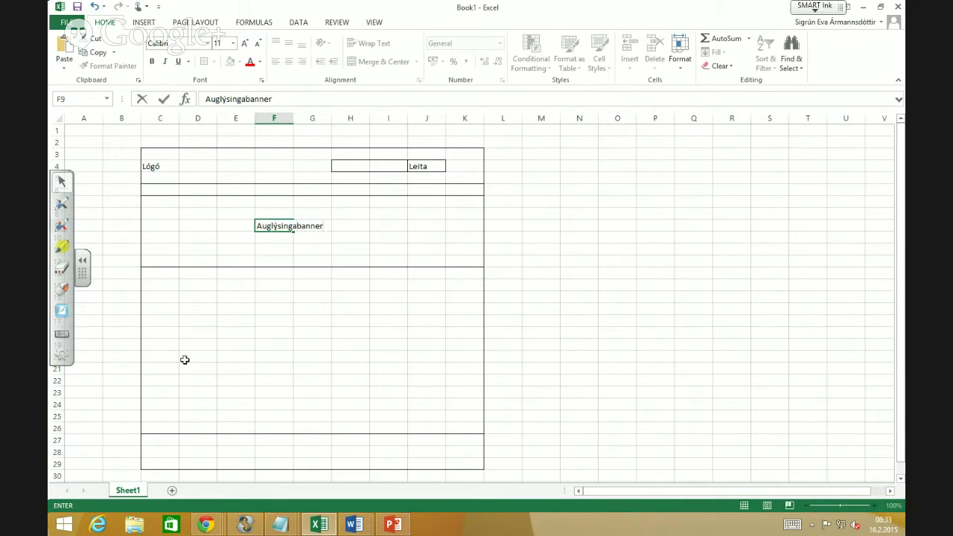
# - Enter the heading "Fréttir" in D14, the date 12.1.2015 in D15, and placeholder rows of x's in D16 and D17
pyautogui.click(189, 286)
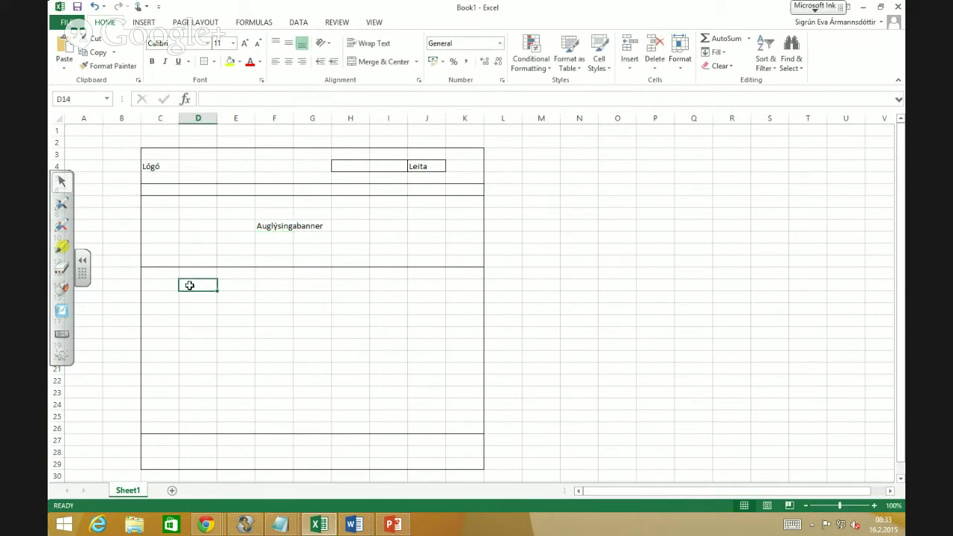
pyautogui.write('Fréttir')
pyautogui.press('Return')
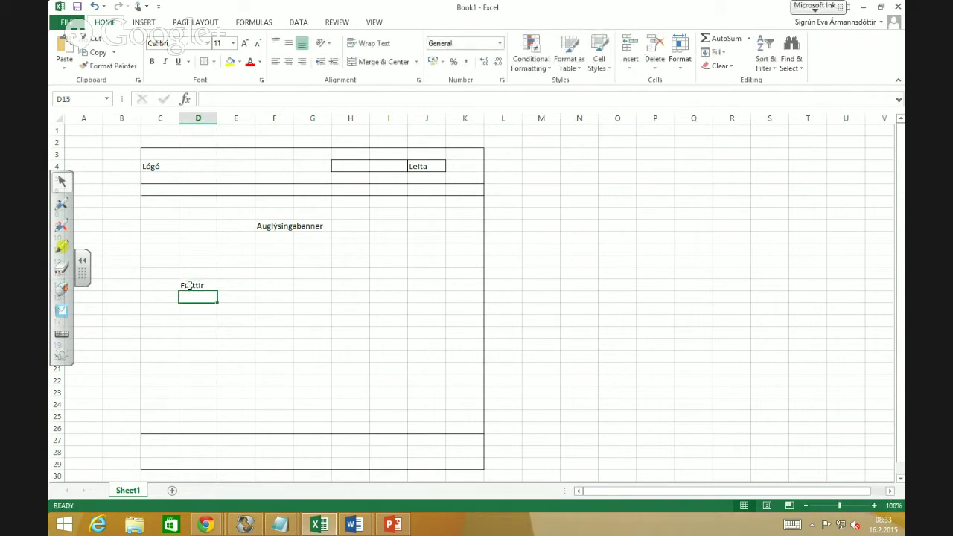
pyautogui.write('12')
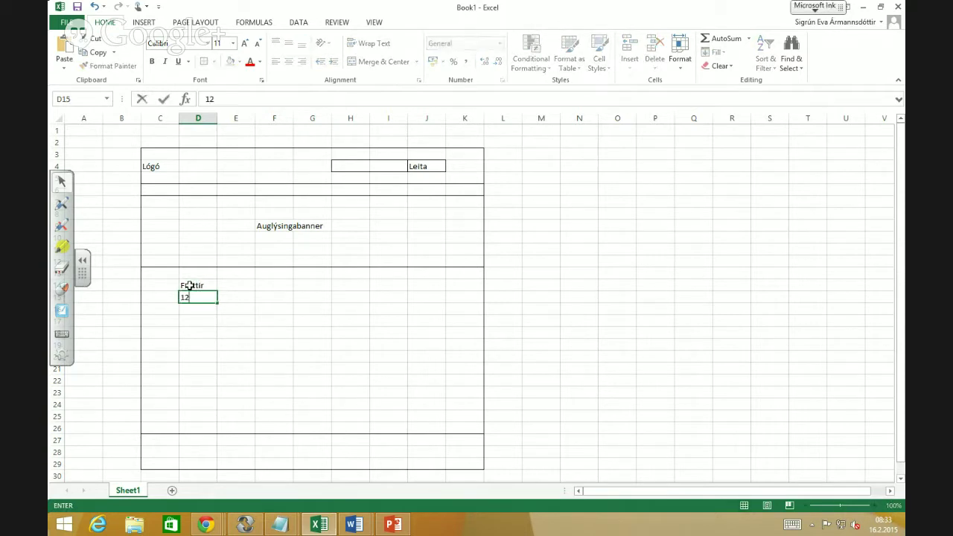
pyautogui.write('.1.2015')
pyautogui.press('Return')
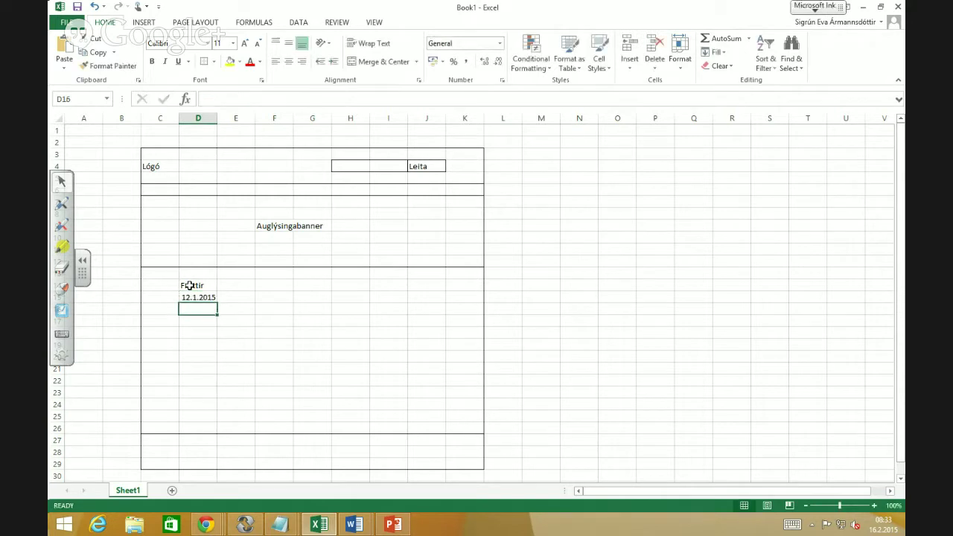
pyautogui.write('xxxxxxxxxxxxxxxxxxxx')
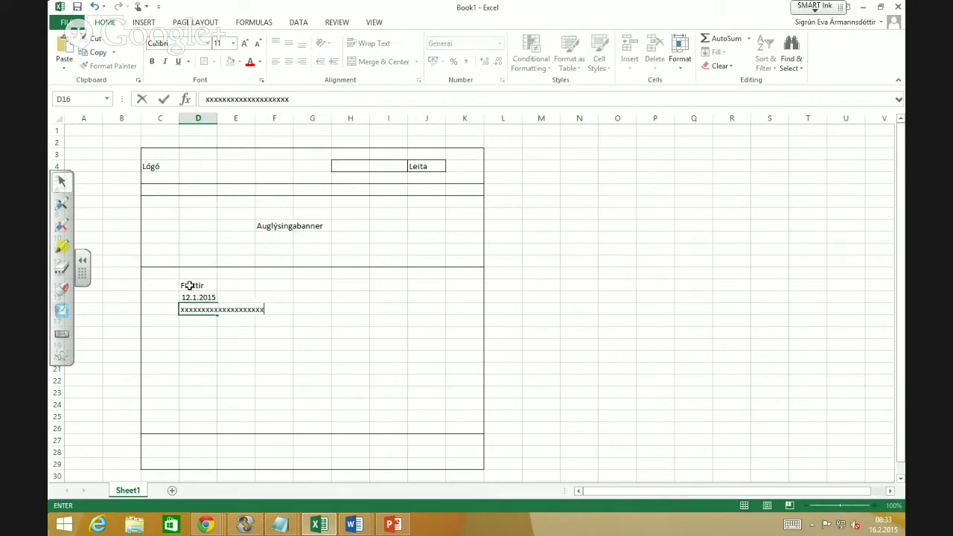
pyautogui.press('Return')
pyautogui.write('xxx')
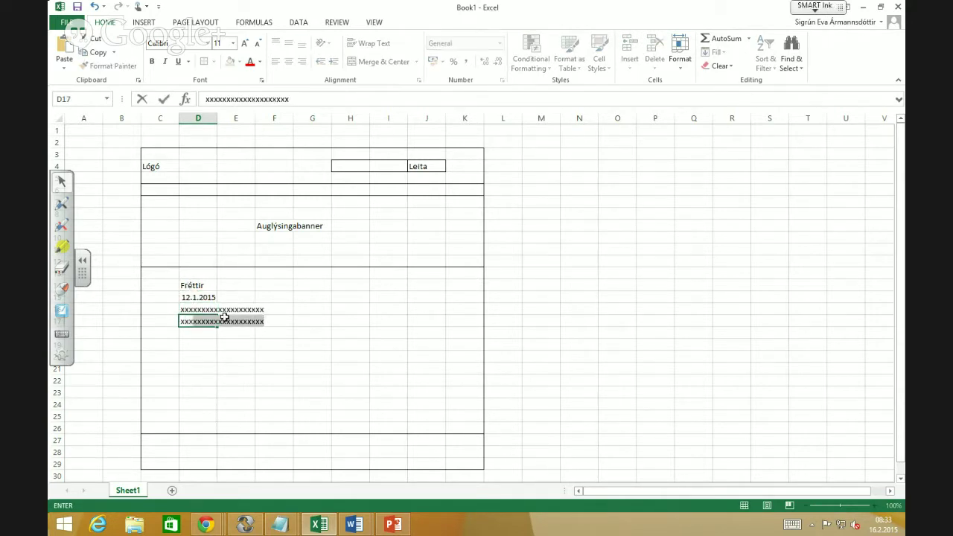
# - Enter "Meira" in E18 below the placeholder text and right-align it
pyautogui.click(244, 330)
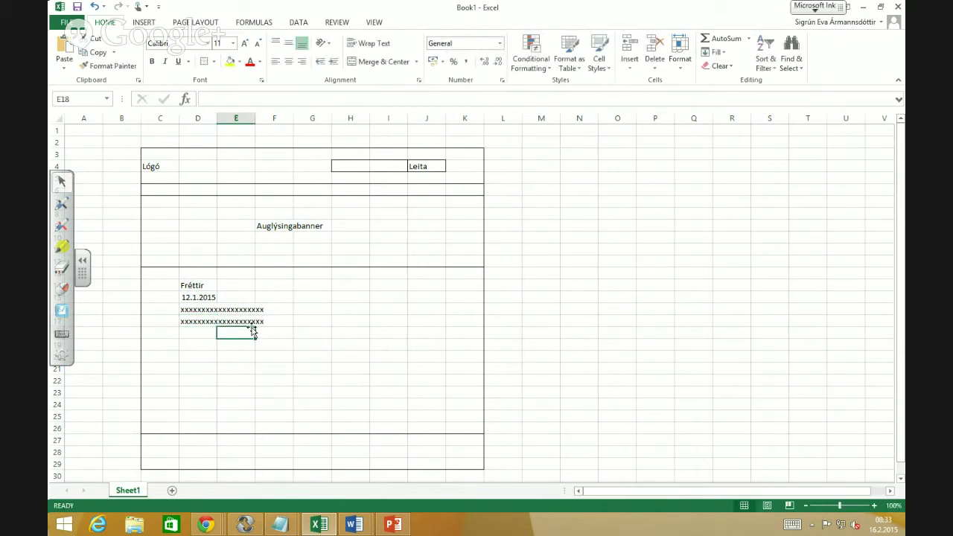
pyautogui.write('Mei')
pyautogui.click(320, 395)
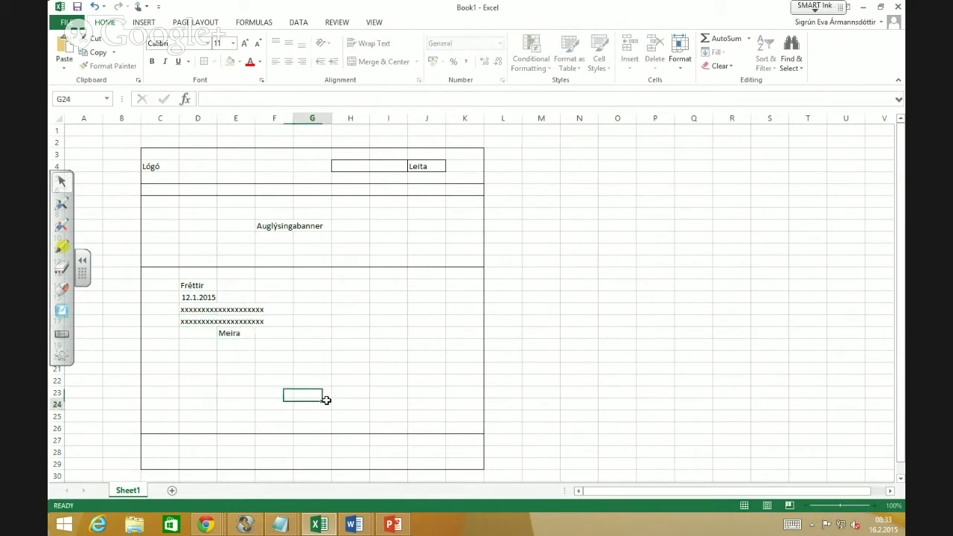
pyautogui.click(245, 336)
pyautogui.click(301, 61)
pyautogui.click(388, 318)
# - Copy the news item in D15:E18 and paste it at D20
pyautogui.moveTo(206, 288); pyautogui.dragTo(243, 318)
pyautogui.moveTo(187, 297); pyautogui.dragTo(243, 330)
pyautogui.hotkey('ctrl', 'c')
pyautogui.click(198, 355)
pyautogui.hotkey('ctrl', 'v')
# - Enter the heading "Viðburðir" in G14
pyautogui.click(313, 357)
pyautogui.click(319, 310)
pyautogui.click(320, 298)
pyautogui.click(311, 286)
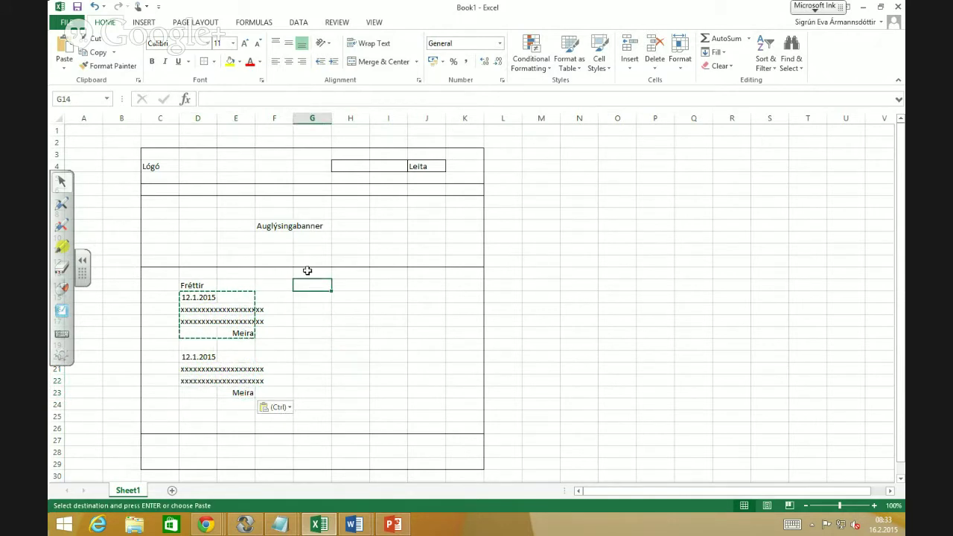
pyautogui.write('Viðburðir')
# - Outline G16:G17 as a picture box labelled "Mynd", and enter the placeholder "xxxxx" beside it in H16
pyautogui.click(307, 301)
pyautogui.moveTo(307, 299); pyautogui.dragTo(304, 320)
pyautogui.click(304, 302)
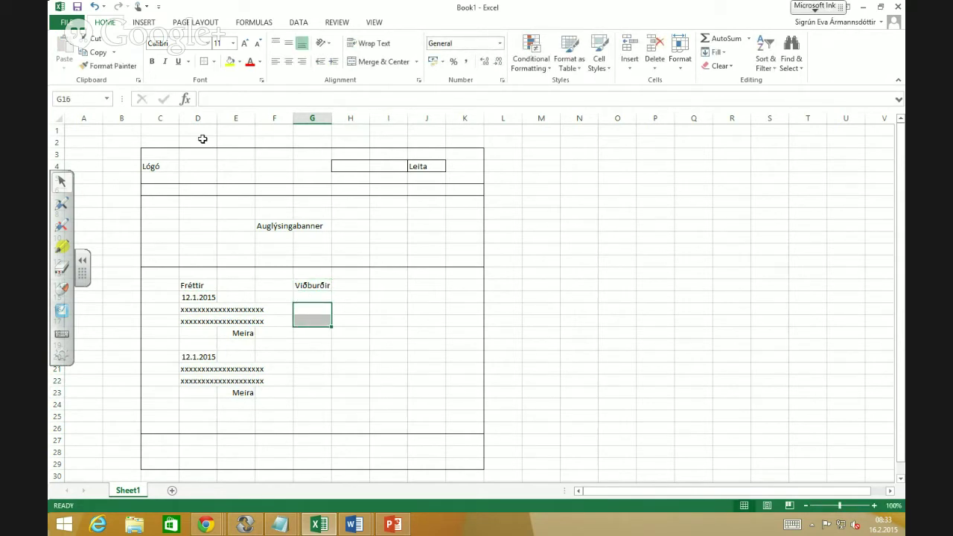
pyautogui.click(312, 305)
pyautogui.write('Mynsd')
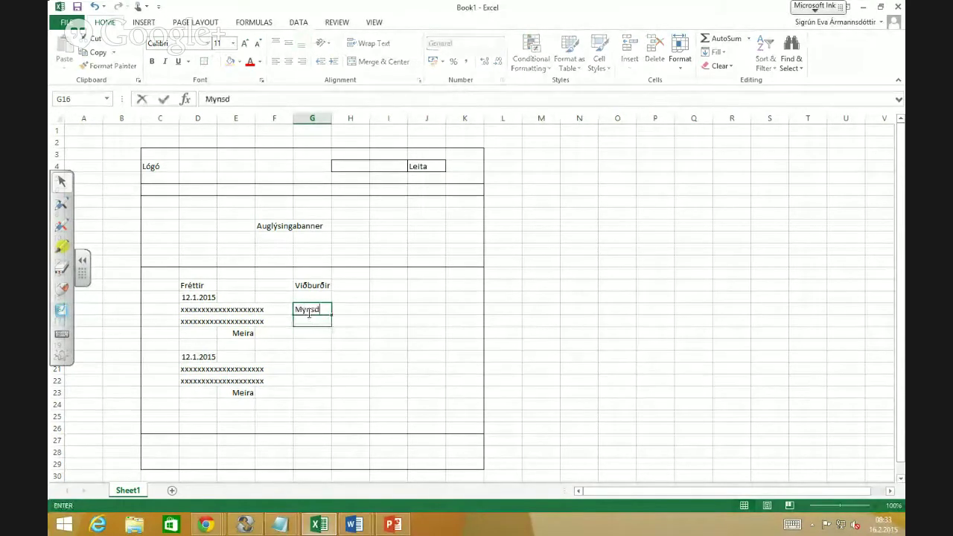
pyautogui.press('BackSpace')
pyautogui.press('BackSpace')
pyautogui.write('d')
pyautogui.click(342, 308)
pyautogui.write('xxx')
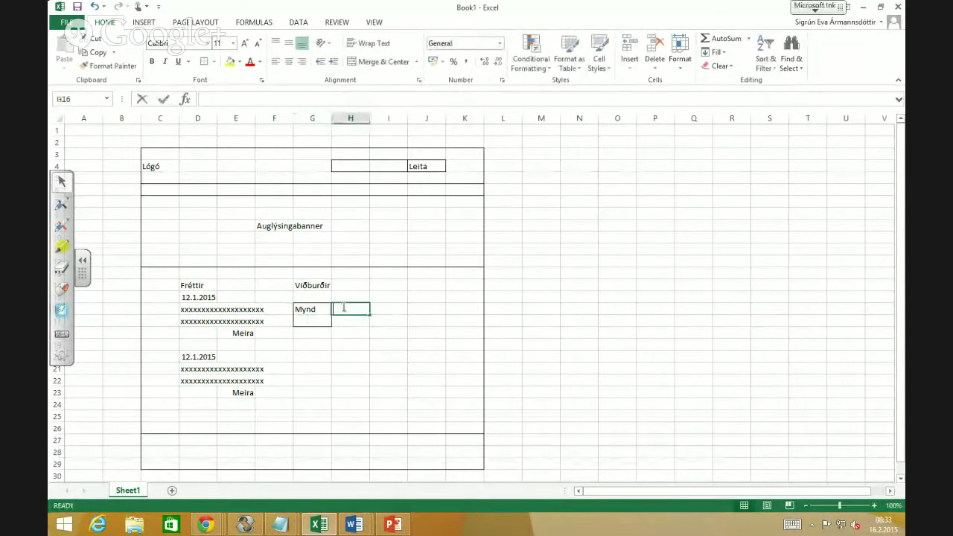
pyautogui.write('xxx')
pyautogui.click(450, 342)
# - Enter the heading "Flýtileiðir" in J14
pyautogui.click(413, 289)
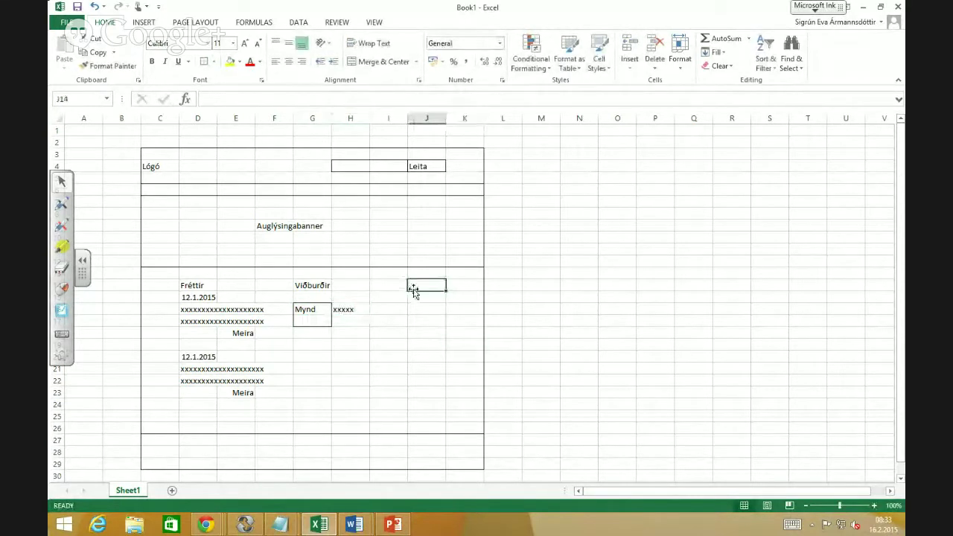
pyautogui.write('Flý')
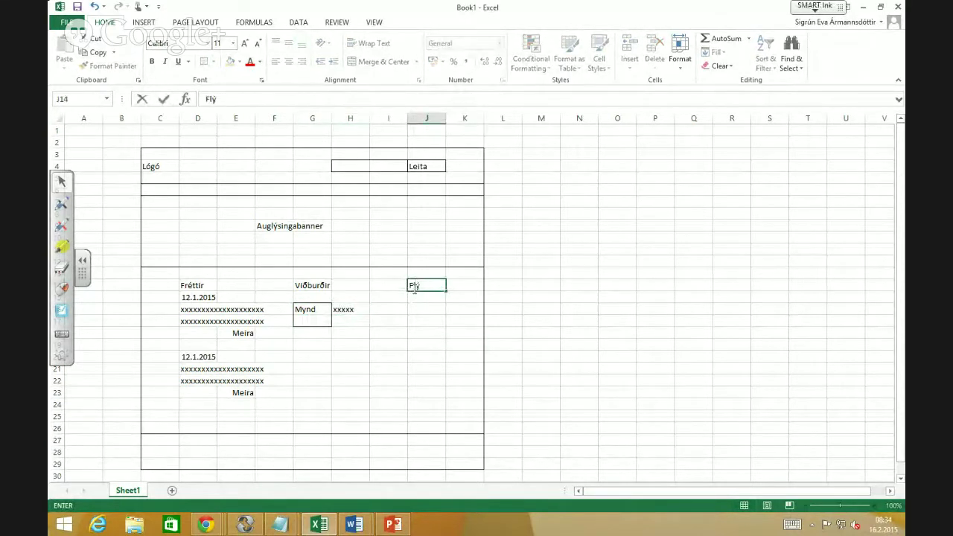
pyautogui.write('tileiðir')
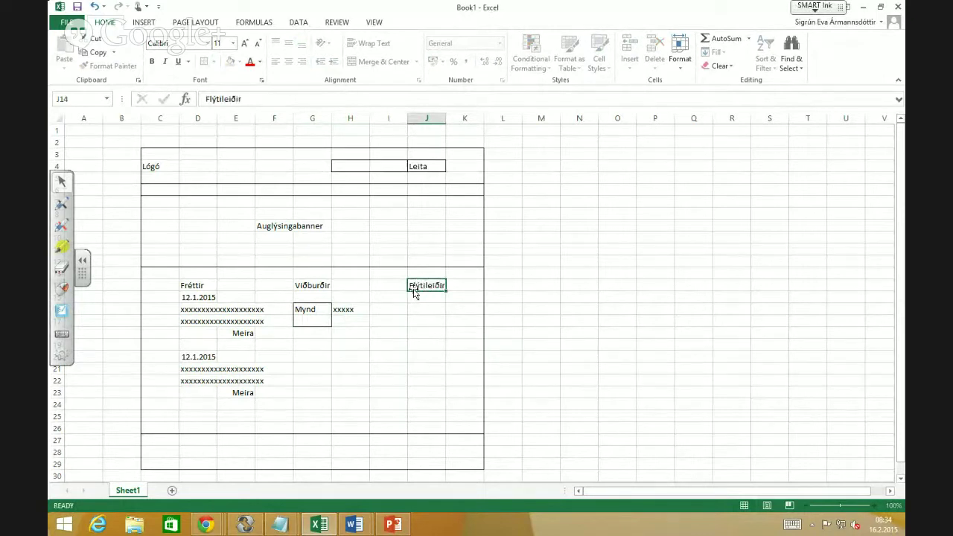
pyautogui.press('Return')
# - Enter a placeholder row of x's in J16 and fill it down to J21
pyautogui.click(421, 308)
pyautogui.write('xxxxxxxxxxxxxx')
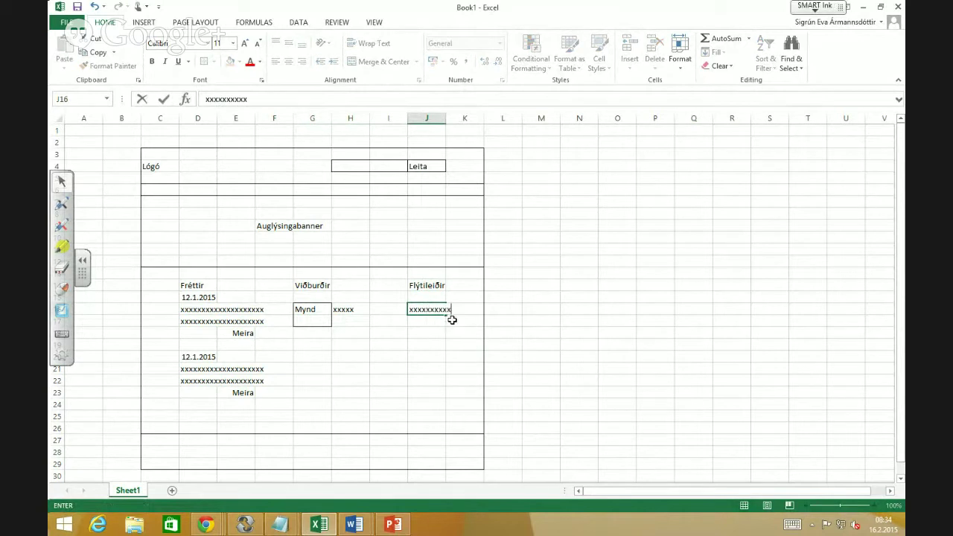
pyautogui.click(445, 321)
pyautogui.moveTo(445, 321); pyautogui.dragTo(451, 377)
pyautogui.click(577, 369)
# - Select cell D28 in the footer block
pyautogui.moveTo(181, 453); pyautogui.dragTo(189, 433)
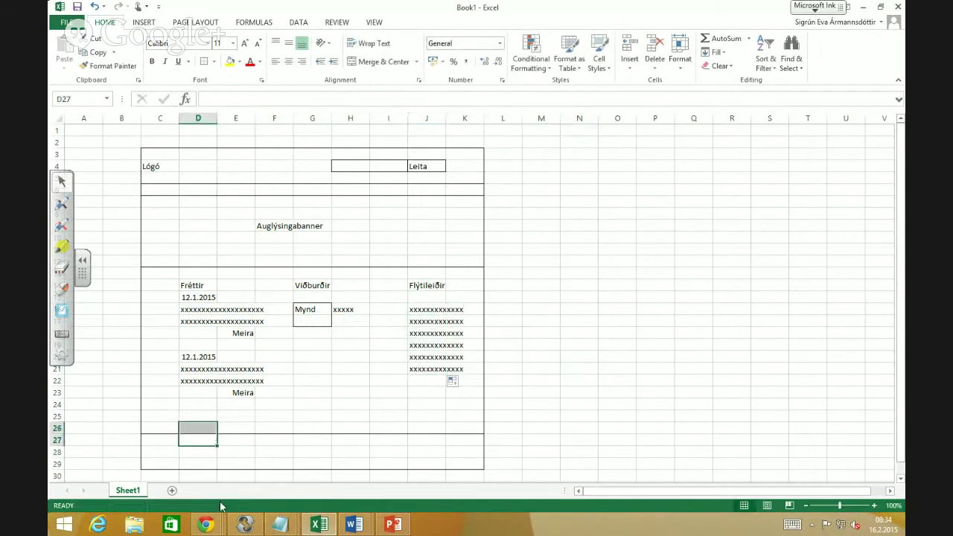
pyautogui.click(184, 451)
pyautogui.hotkey('ctrl', 'h')
pyautogui.write('eiml')
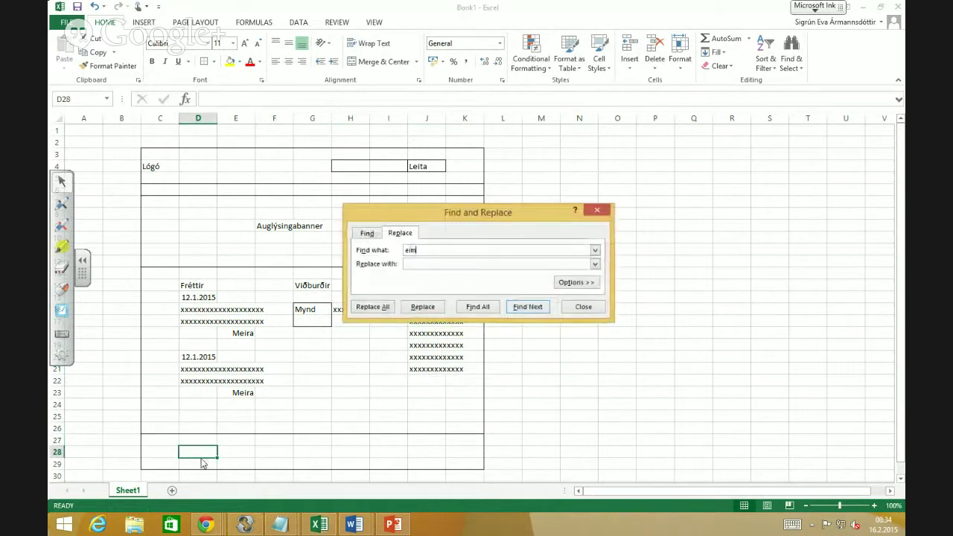
pyautogui.click(583, 307)
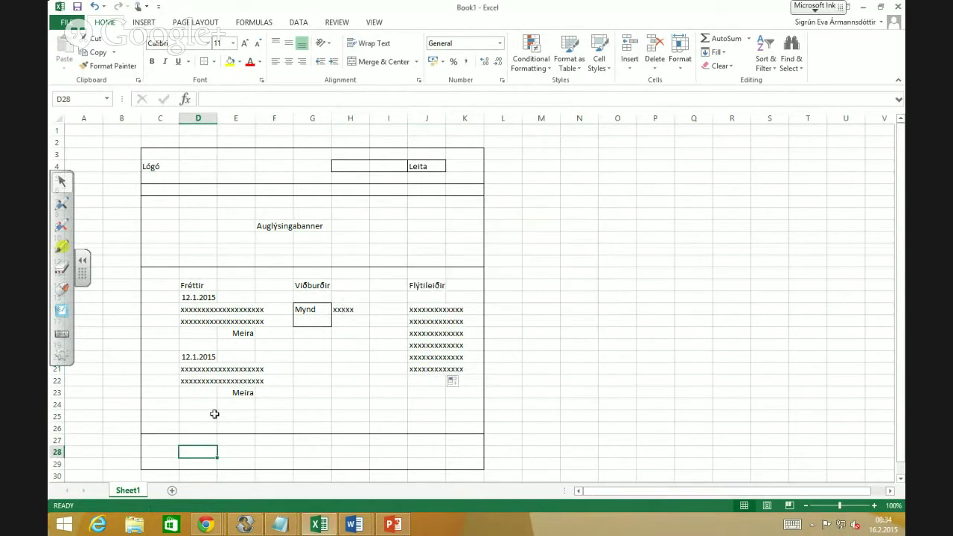
# - Enter the footer labels "Heimili", "sími" and "vefslóð" in cells D28, E28 and F28
pyautogui.write('Heimili')
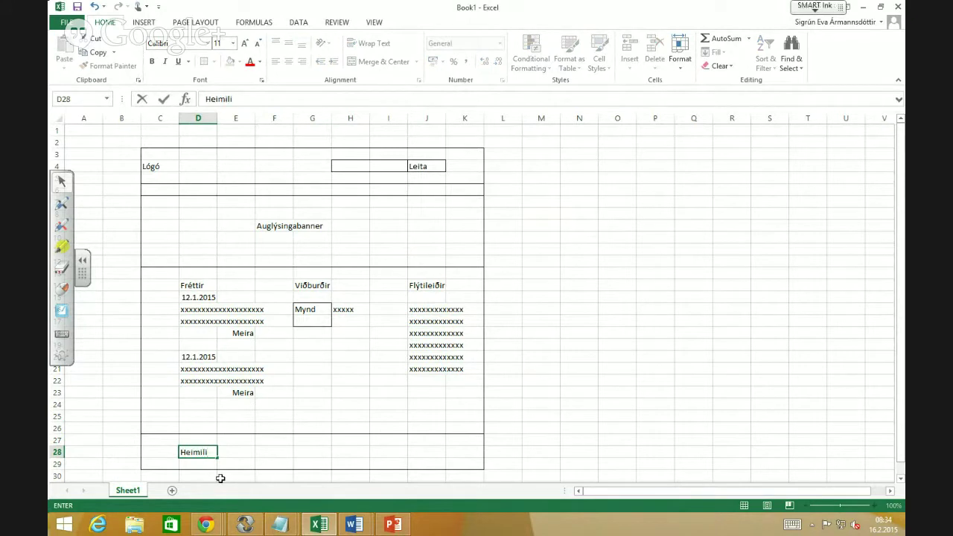
pyautogui.press('Tab')
pyautogui.write('sími')
pyautogui.press('Tab')
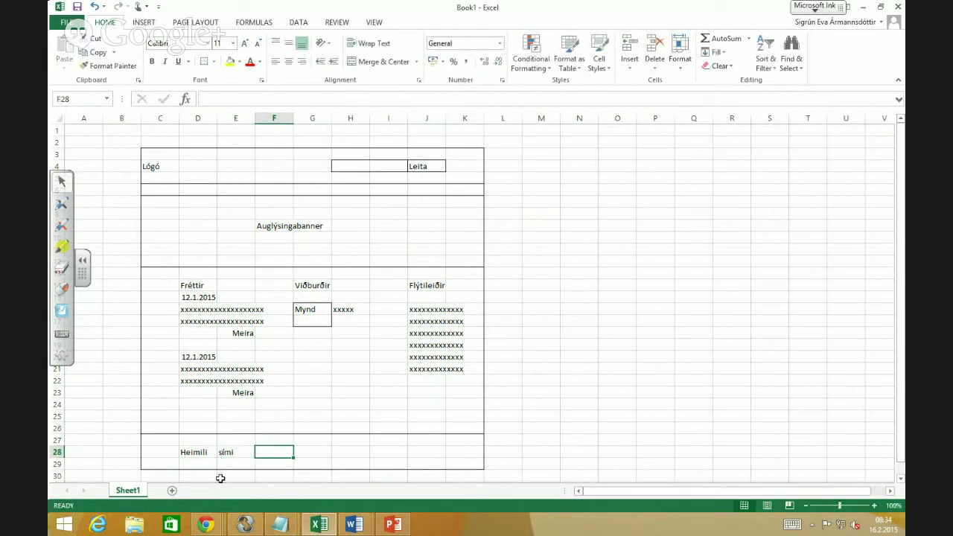
pyautogui.write('vefsló')
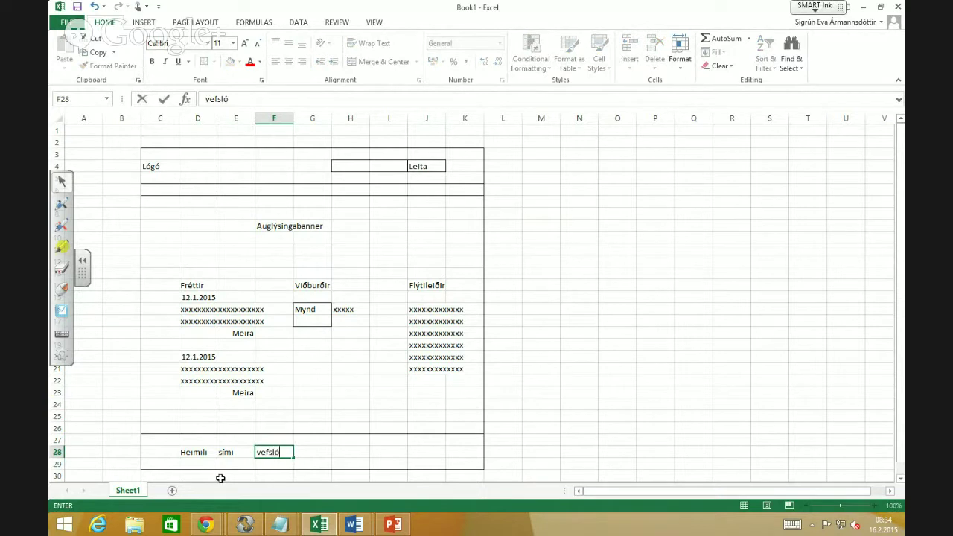
pyautogui.write('ð')
pyautogui.press('Tab')
pyautogui.press('Tab')
pyautogui.press('Tab')
pyautogui.press('Tab')
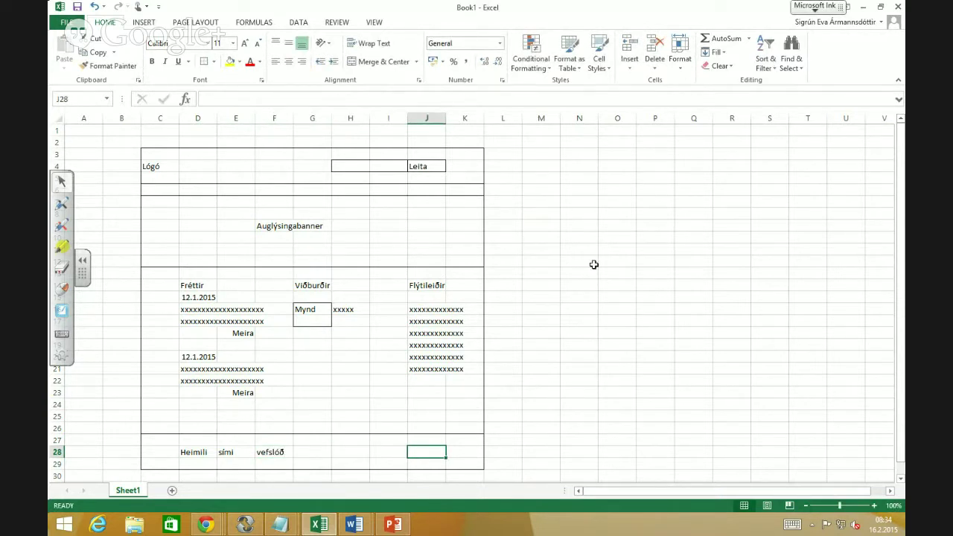
# - Add a second worksheet, select the page area B2:J26 on it, and return to Sheet1
pyautogui.moveTo(313, 464); pyautogui.dragTo(186, 480)
pyautogui.click(172, 489)
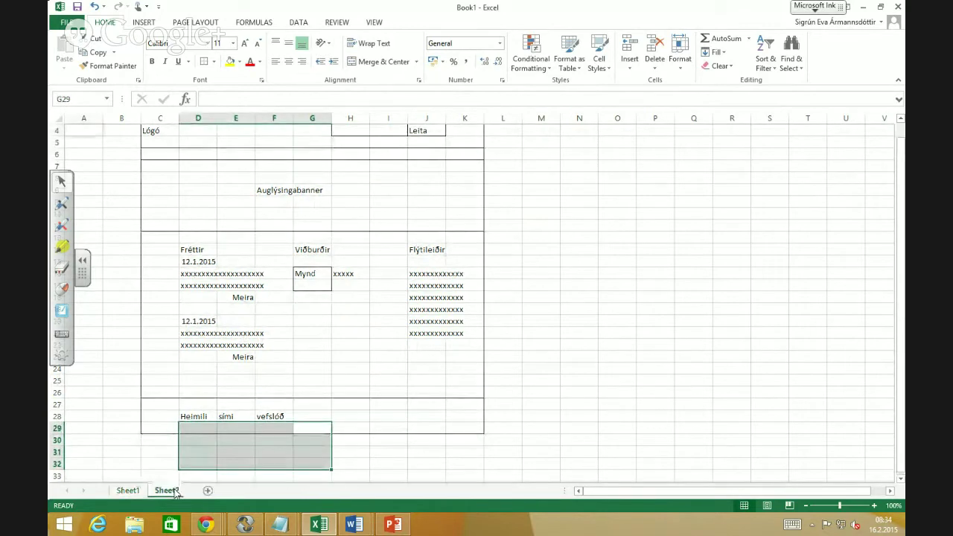
pyautogui.click(496, 365)
pyautogui.moveTo(117, 142); pyautogui.dragTo(413, 423)
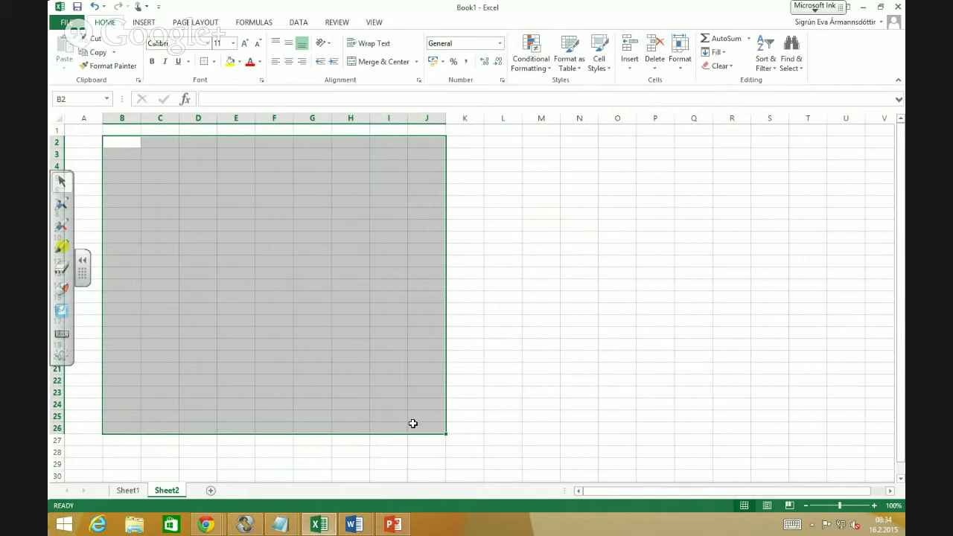
pyautogui.click(130, 495)
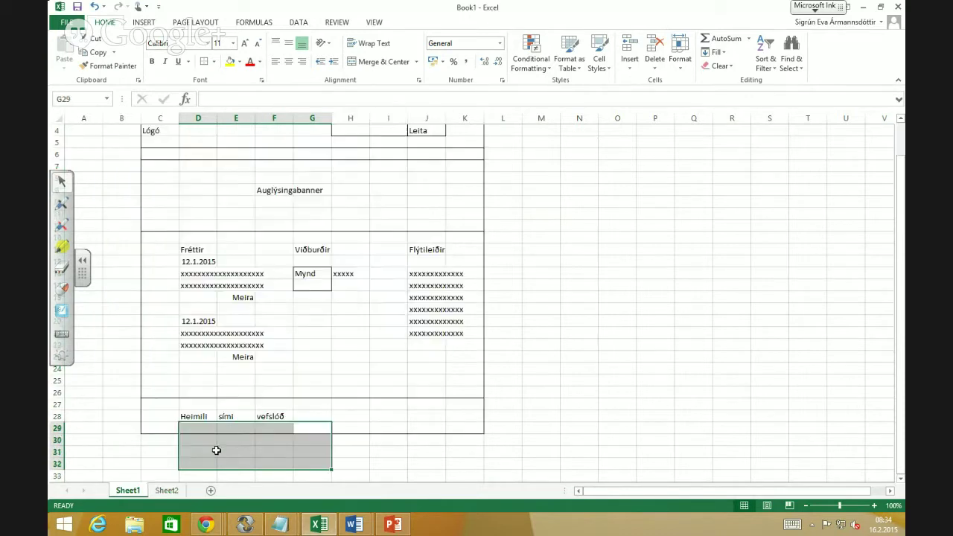
# - Hide the gridlines on Sheet1 so that only the drawn borders of the wireframe show
pyautogui.click(769, 332)
pyautogui.scroll(1, 663, 406)
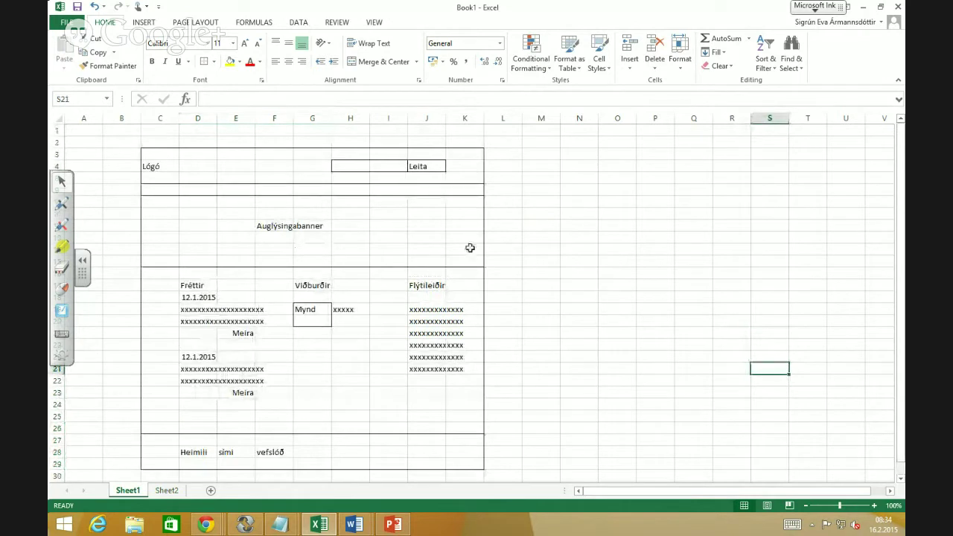
pyautogui.click(375, 23)
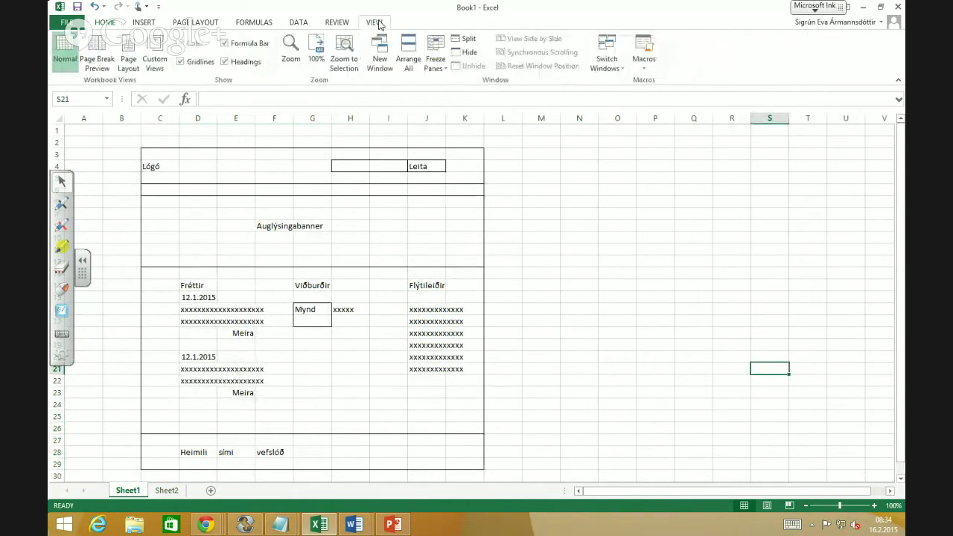
pyautogui.click(180, 62)
pyautogui.click(668, 296)
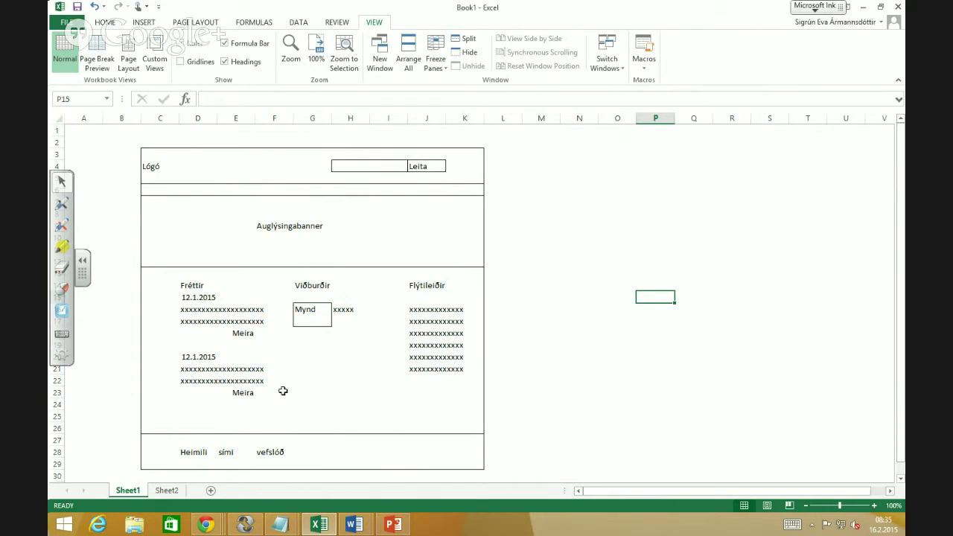
pyautogui.moveTo(273, 267); pyautogui.dragTo(275, 339)
pyautogui.click(489, 474)
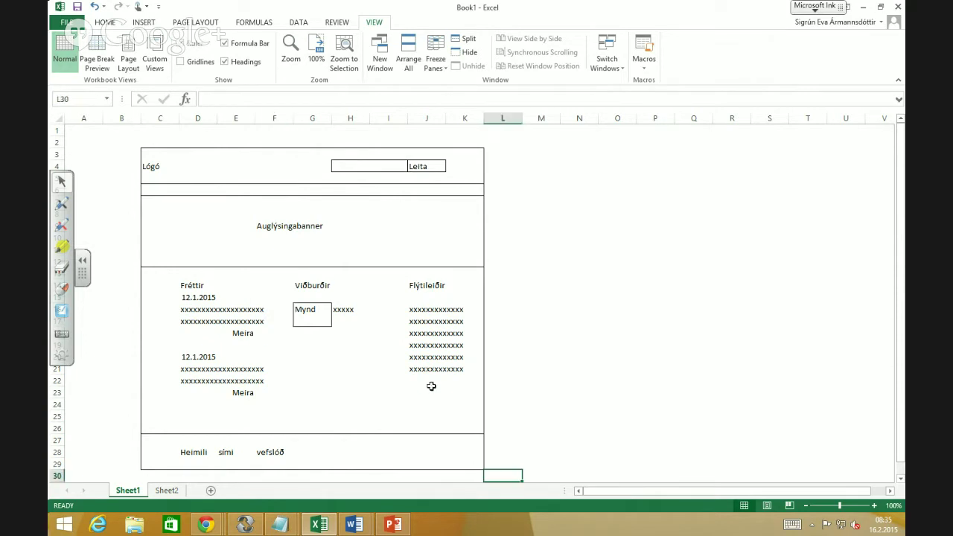
pyautogui.click(426, 308)
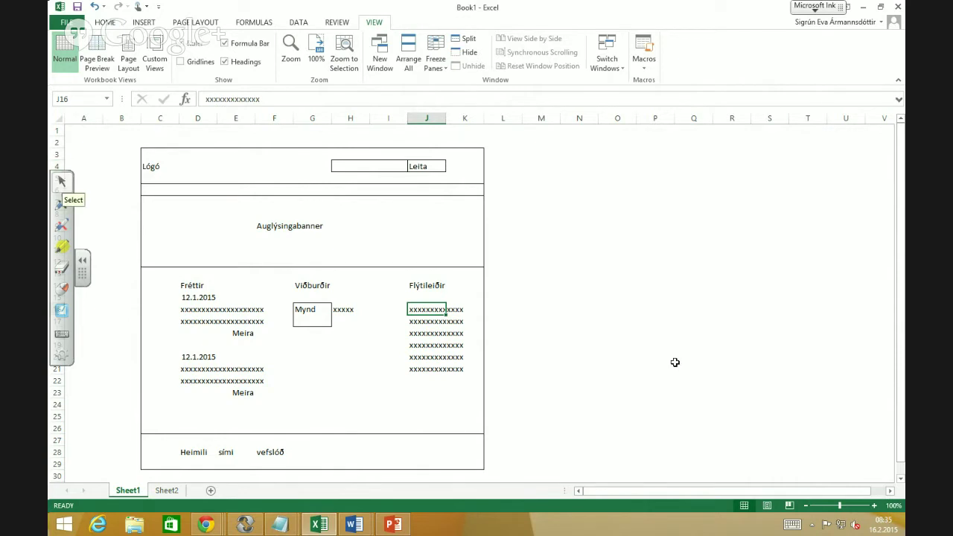
# - Restore the workbook window to a smaller size and insert seven rows above row 7, at the start of the banner block
pyautogui.click(880, 7)
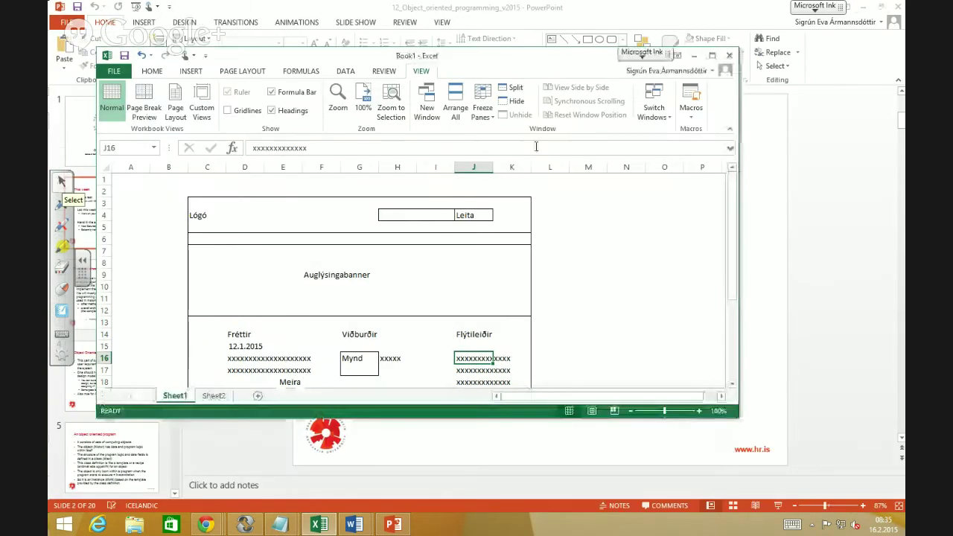
pyautogui.click(104, 250)
pyautogui.rightClick(104, 251)
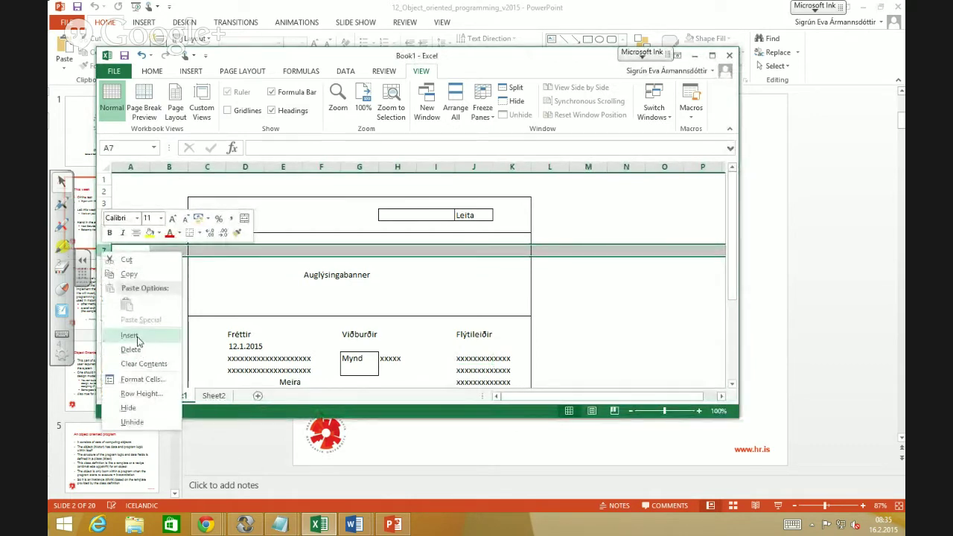
pyautogui.click(137, 337)
pyautogui.press('F4')
pyautogui.press('F4')
pyautogui.press('F4')
pyautogui.press('F4')
pyautogui.press('F4')
pyautogui.press('F4')
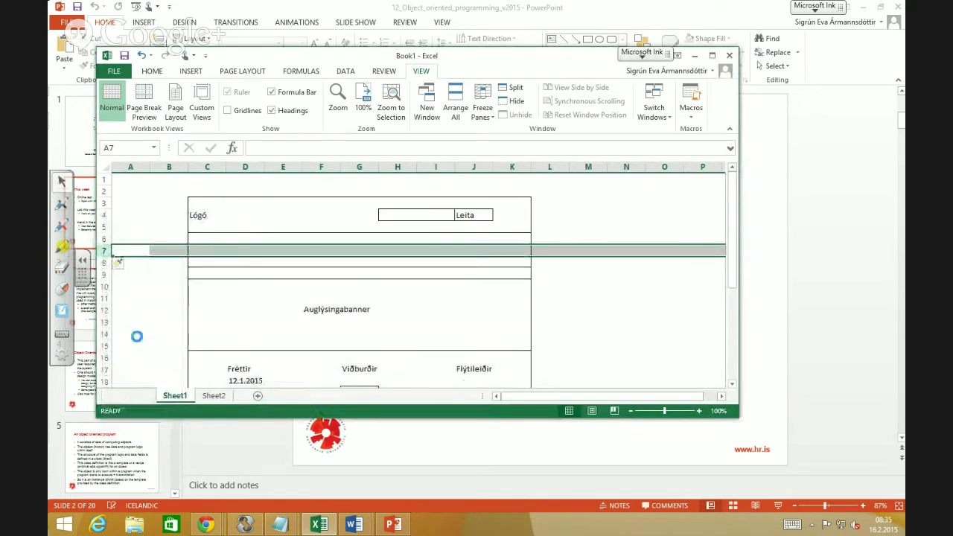
# - Replace the borders of the banner area C6:K19 with a single outside border, and maximize the workbook window
pyautogui.click(257, 296)
pyautogui.moveTo(206, 240); pyautogui.dragTo(500, 357)
pyautogui.click(151, 71)
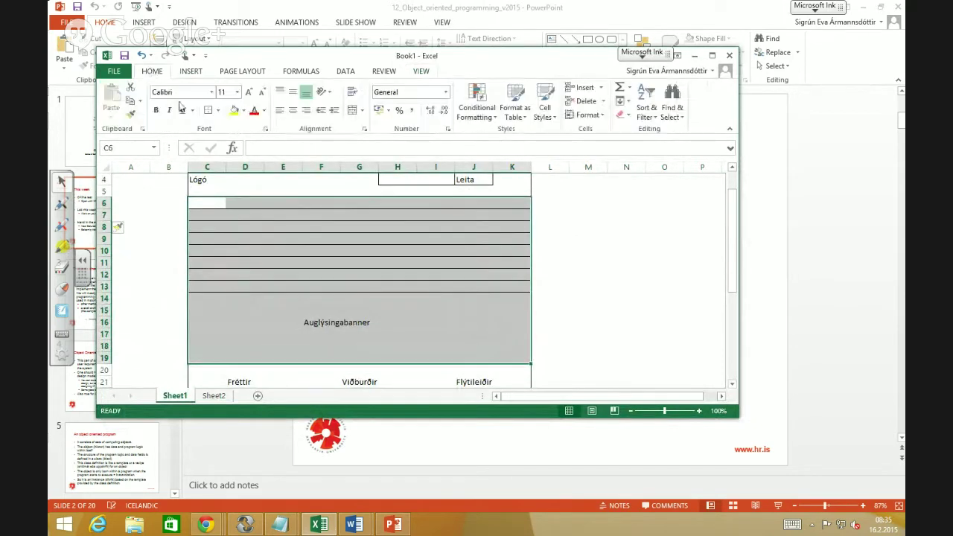
pyautogui.click(216, 110)
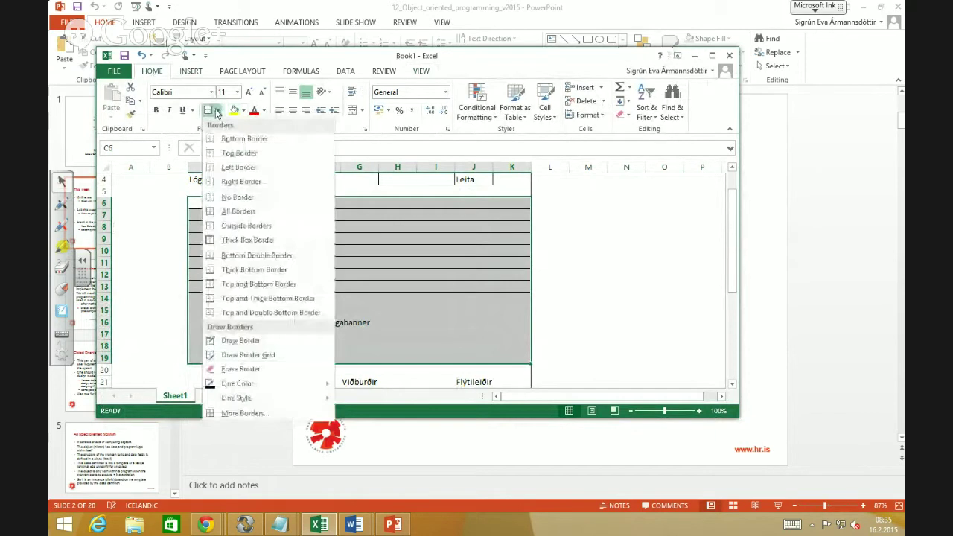
pyautogui.click(223, 197)
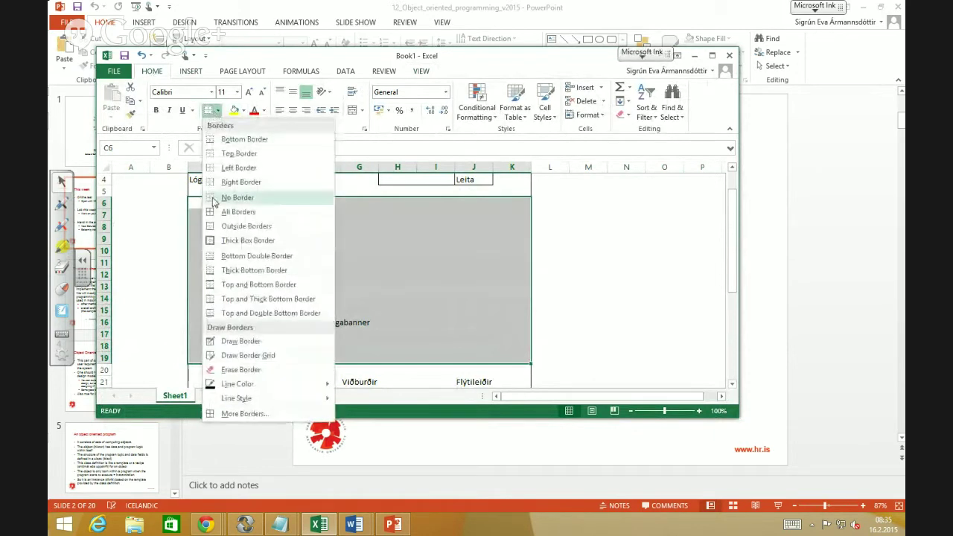
pyautogui.click(223, 226)
pyautogui.click(626, 298)
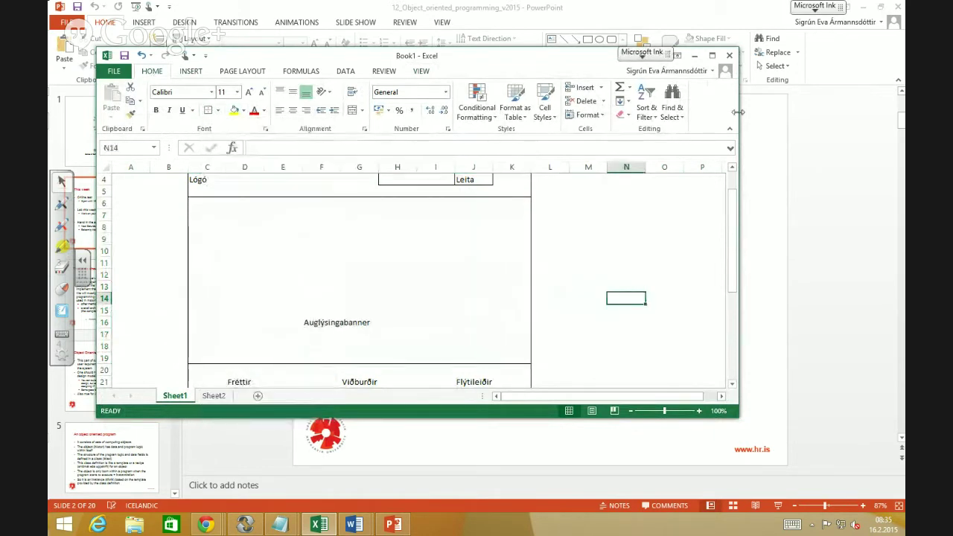
pyautogui.click(712, 58)
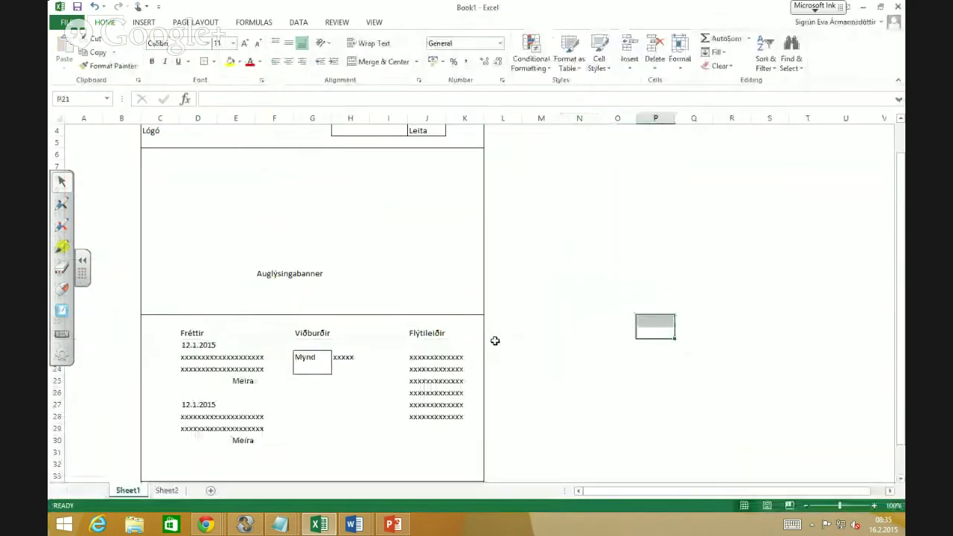
# - Narrow columns C and F and widen columns B and H to adjust the wireframe's column spacing
pyautogui.click(286, 204)
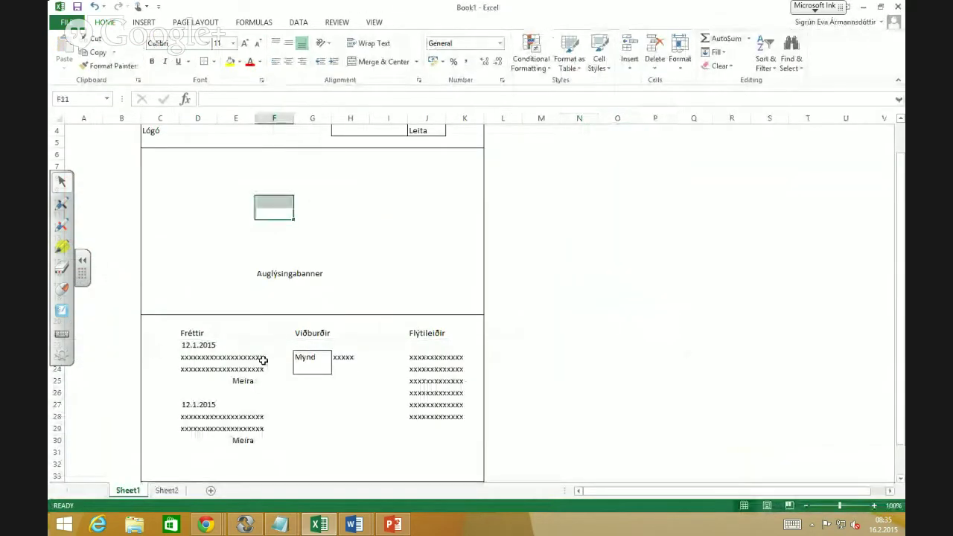
pyautogui.moveTo(277, 331); pyautogui.dragTo(271, 383)
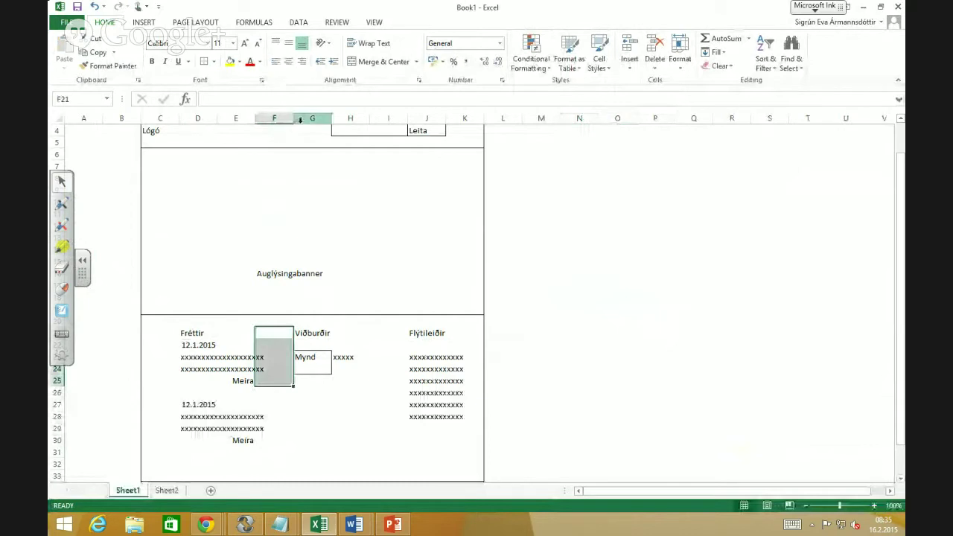
pyautogui.moveTo(294, 117)
pyautogui.mouseDown()
pyautogui.moveTo(262, 117)
pyautogui.moveTo(279, 117)
pyautogui.mouseUp()
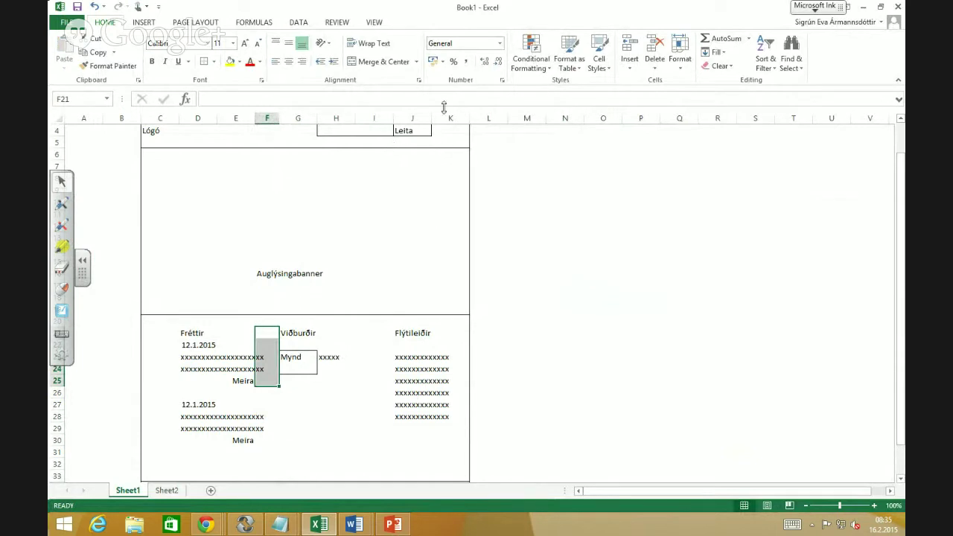
pyautogui.moveTo(468, 117)
pyautogui.mouseDown()
pyautogui.moveTo(440, 116)
pyautogui.moveTo(466, 117)
pyautogui.mouseUp()
pyautogui.moveTo(141, 118); pyautogui.dragTo(182, 119)
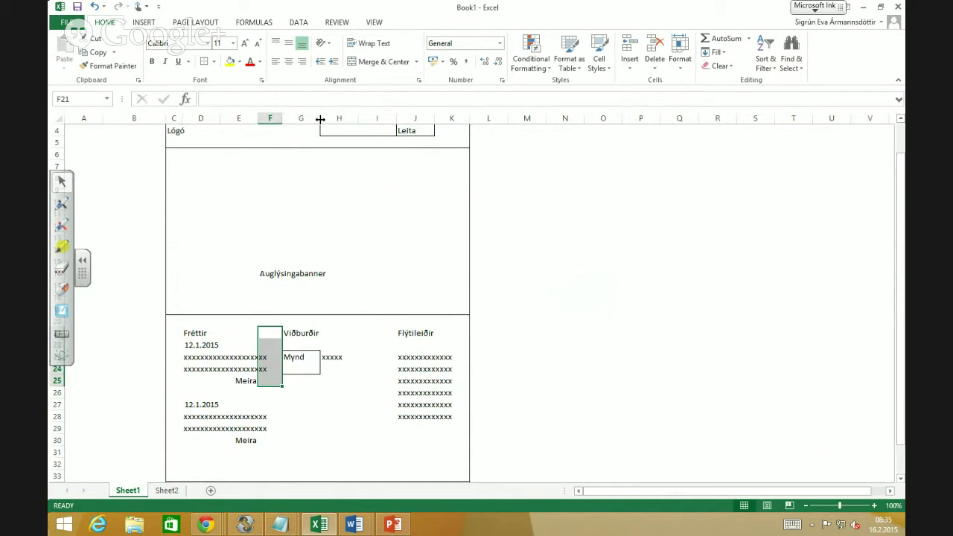
pyautogui.moveTo(358, 121)
pyautogui.mouseDown()
pyautogui.moveTo(402, 121)
pyautogui.moveTo(368, 121)
pyautogui.mouseUp()
pyautogui.click(645, 237)
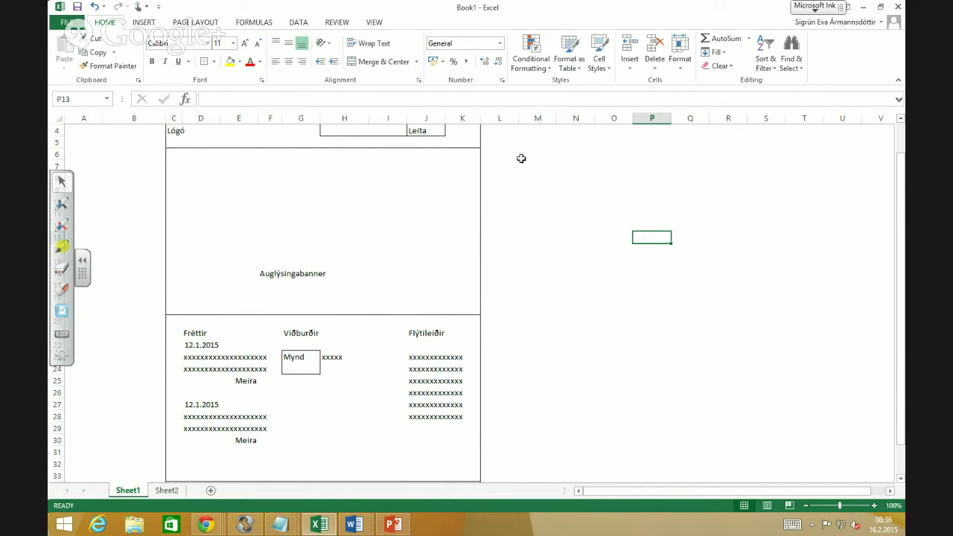
# - Delete rows 11 to 14 to shorten the banner block above "Auglýsingabanner"
pyautogui.scroll(-2, 336, 299)
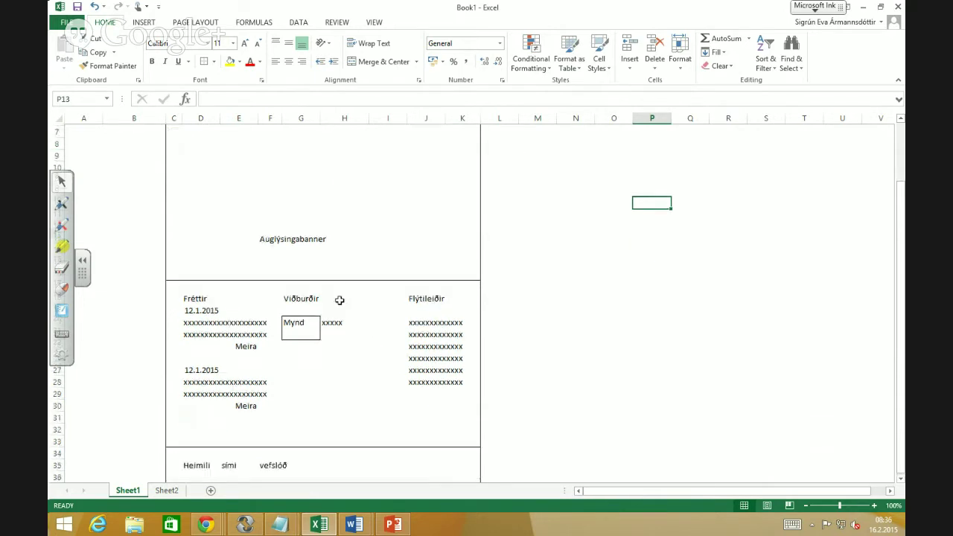
pyautogui.click(56, 143)
pyautogui.moveTo(56, 144); pyautogui.dragTo(55, 178)
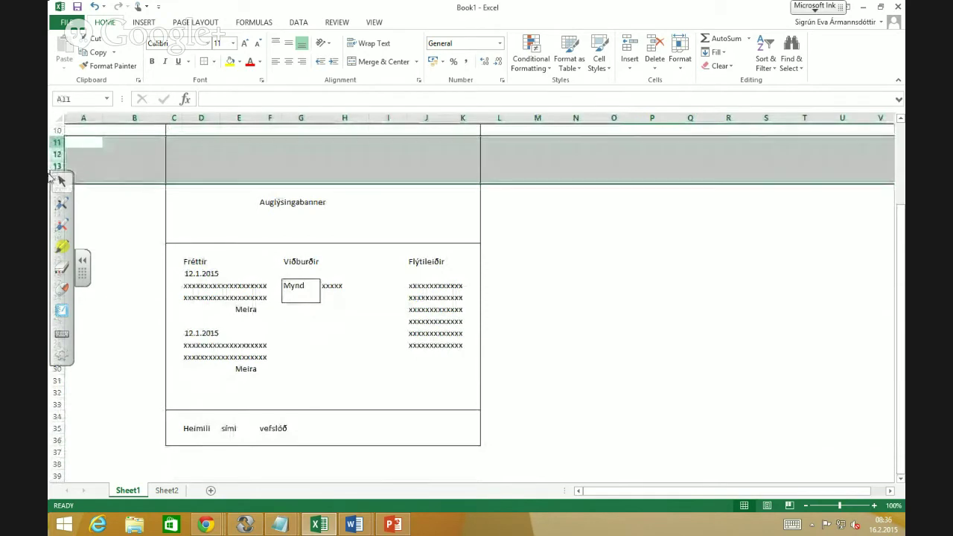
pyautogui.rightClick(57, 155)
pyautogui.click(90, 257)
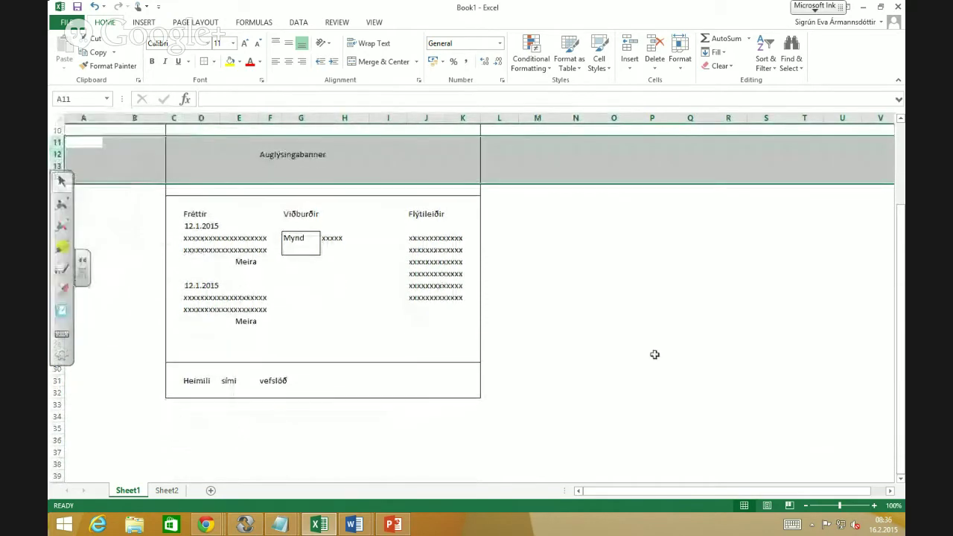
pyautogui.click(653, 355)
pyautogui.scroll(3, 653, 353)
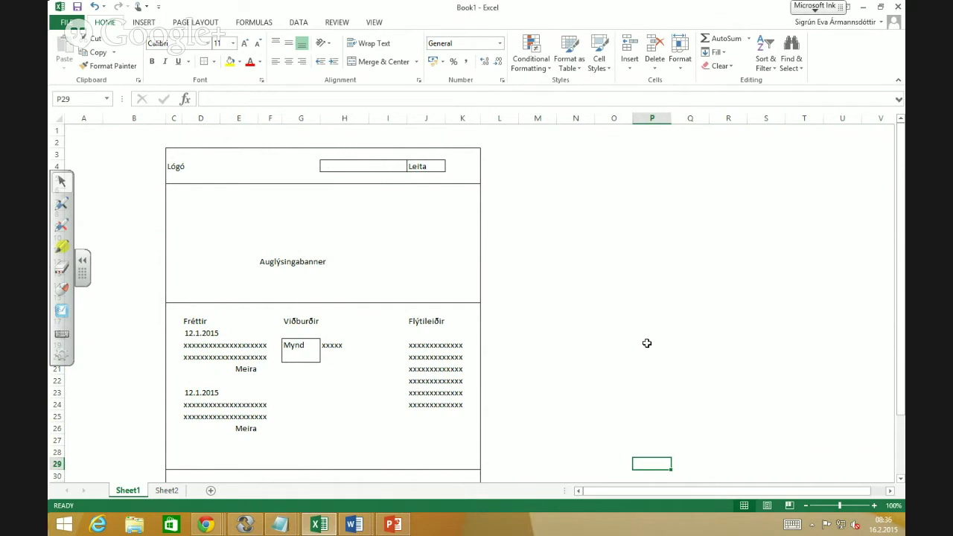
pyautogui.click(666, 237)
pyautogui.moveTo(649, 238); pyautogui.dragTo(650, 260)
pyautogui.click(628, 238)
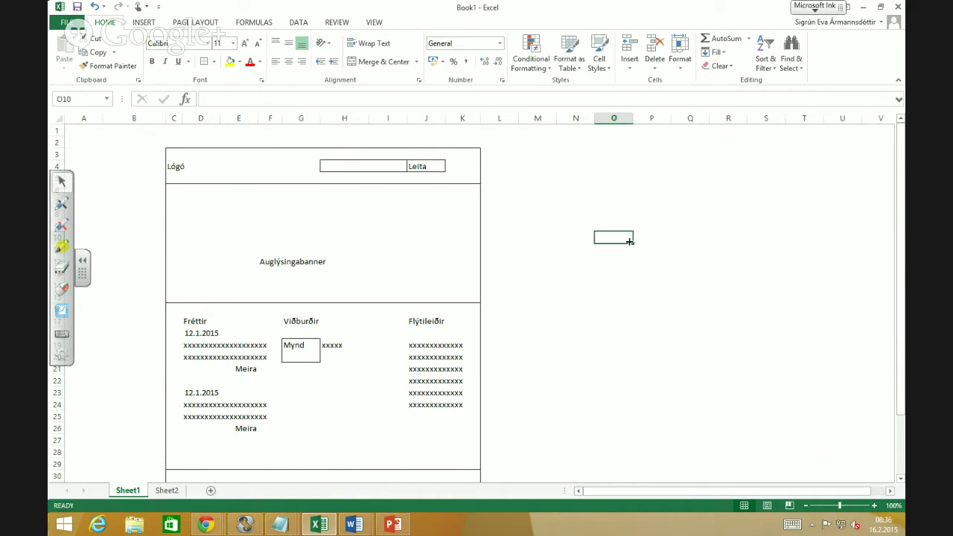
pyautogui.click(364, 165)
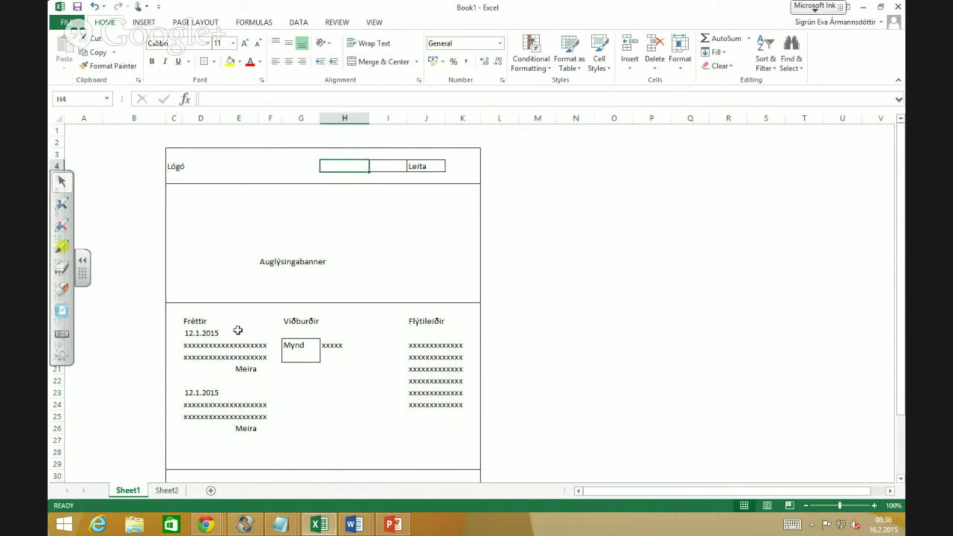